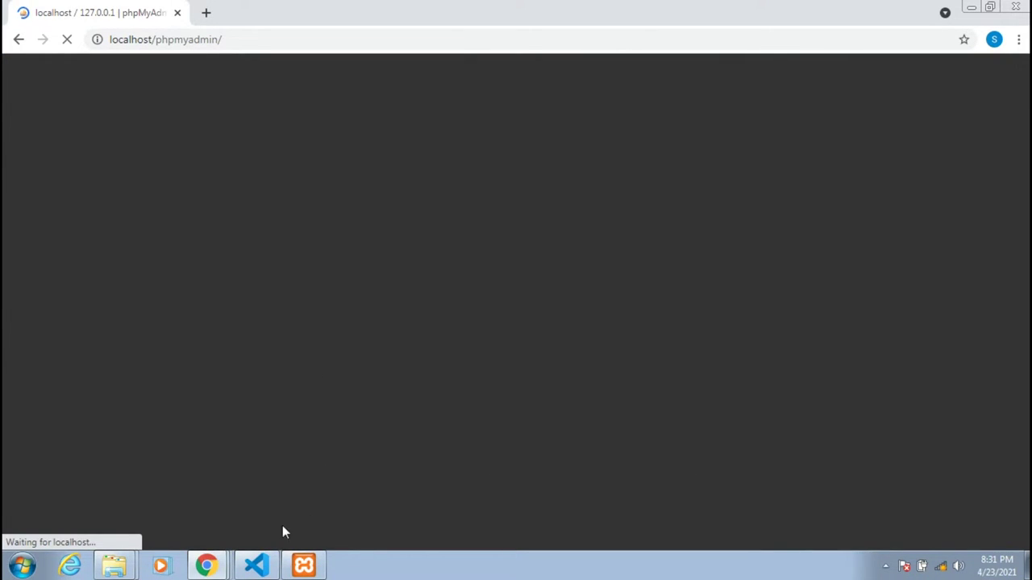
# Bring Visual Studio Code to the front while phpMyAdmin's database list loads.
pyautogui.click(257, 565)
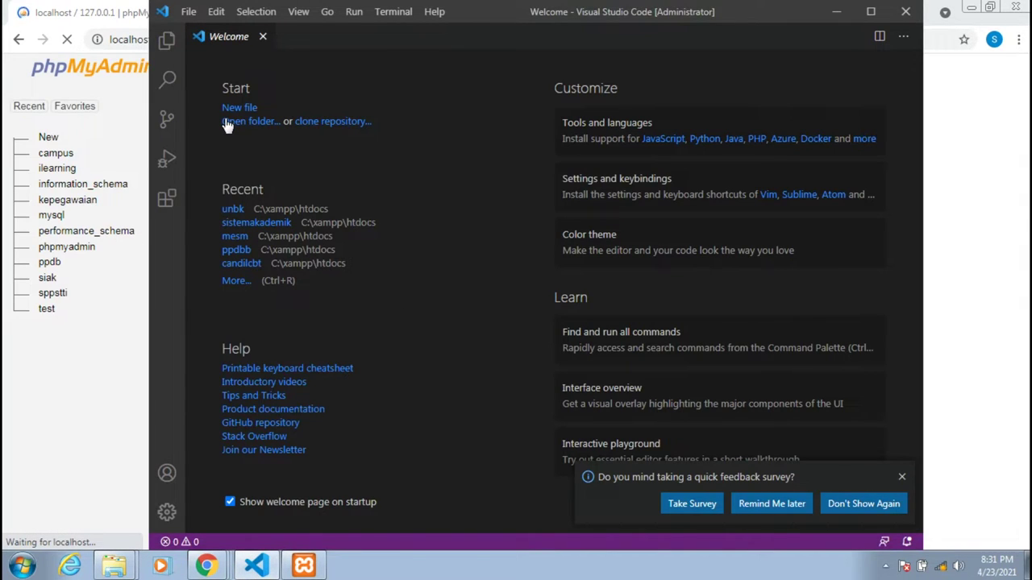
# Choose C:\xampp\htdocs\pegawai as the project folder in Visual Studio Code.
pyautogui.click(246, 122)
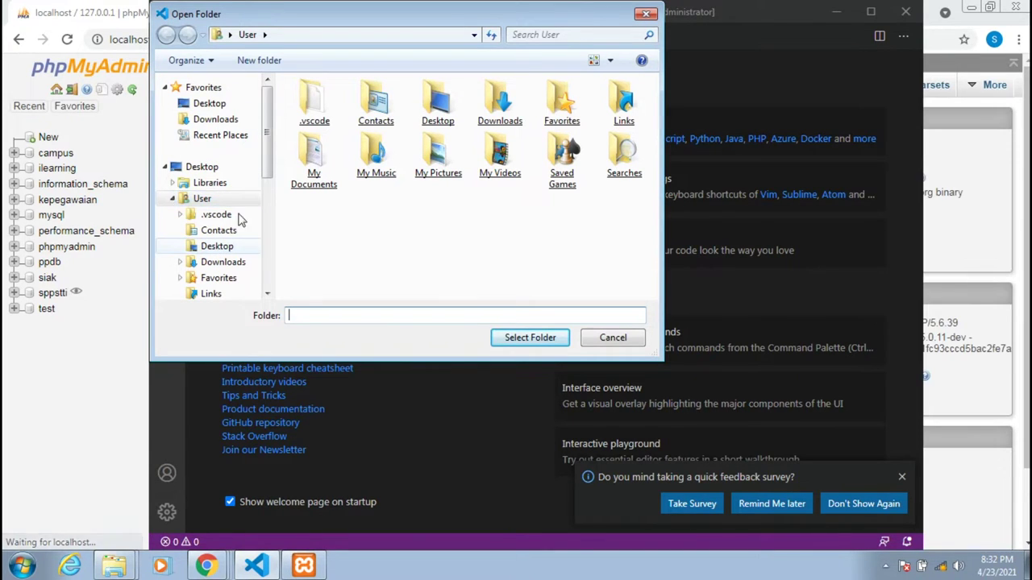
pyautogui.moveTo(270, 170); pyautogui.dragTo(255, 254)
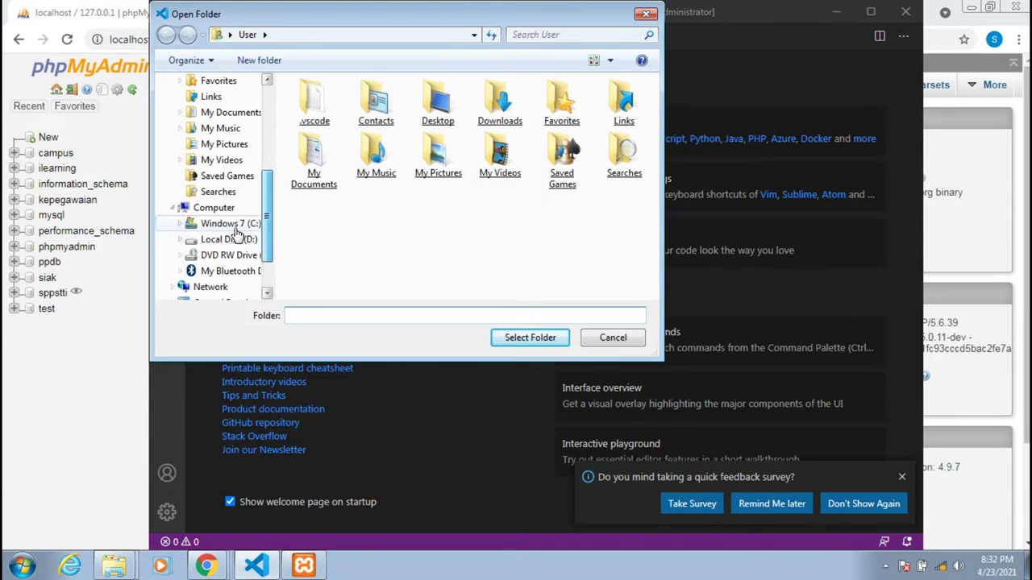
pyautogui.click(236, 228)
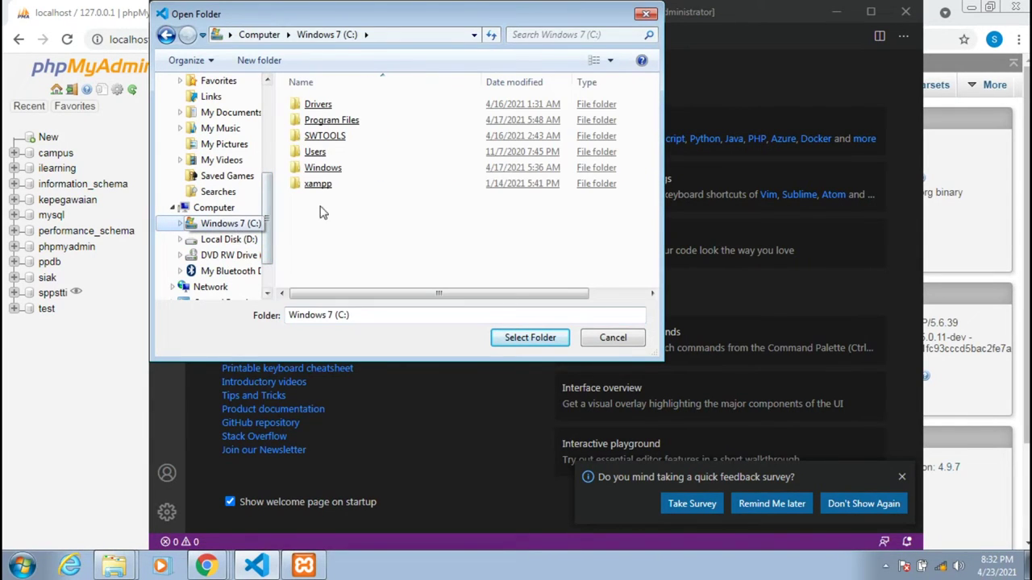
pyautogui.doubleClick(325, 186)
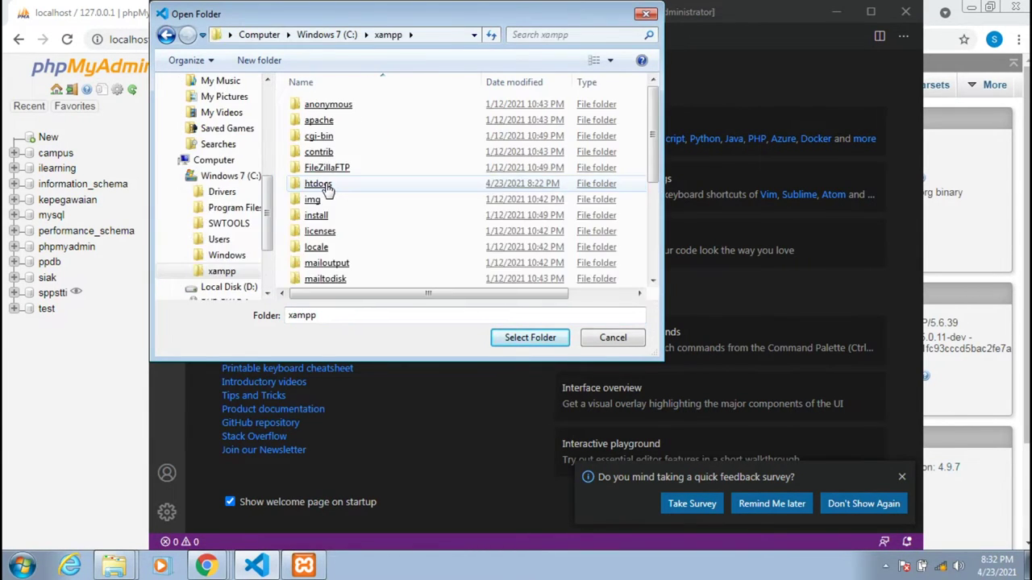
pyautogui.doubleClick(329, 184)
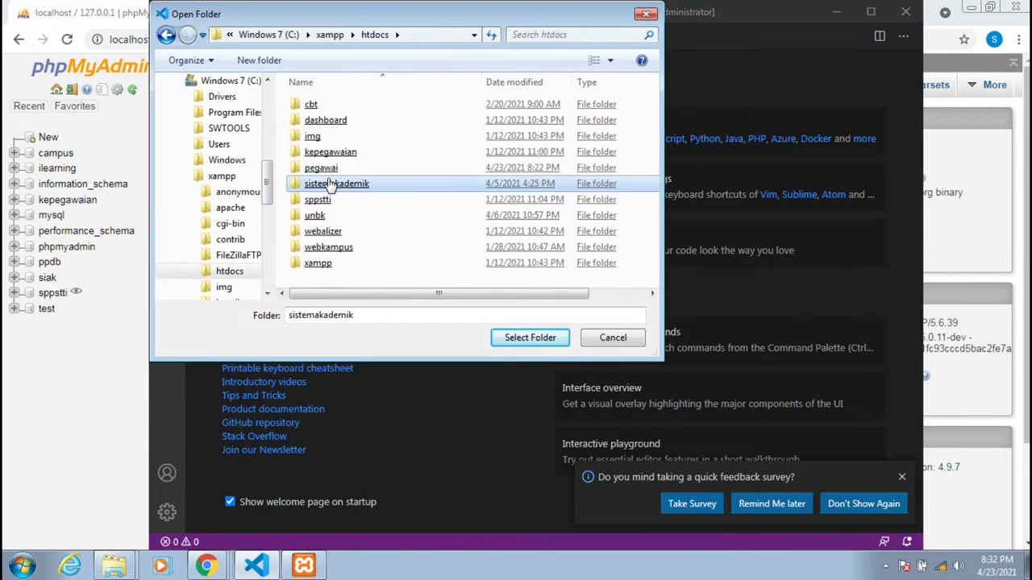
pyautogui.click(331, 171)
pyautogui.doubleClick(327, 170)
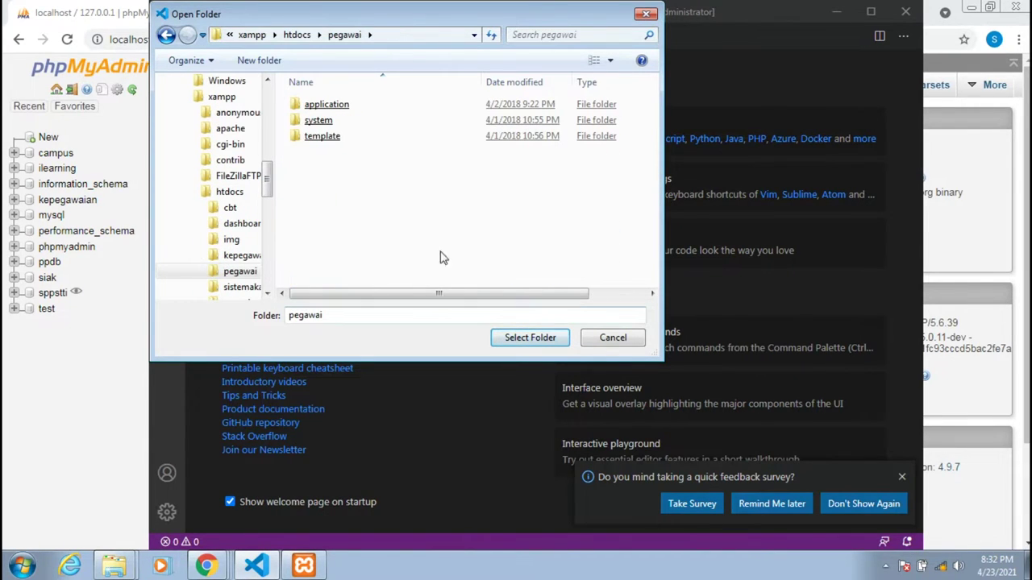
pyautogui.click(167, 37)
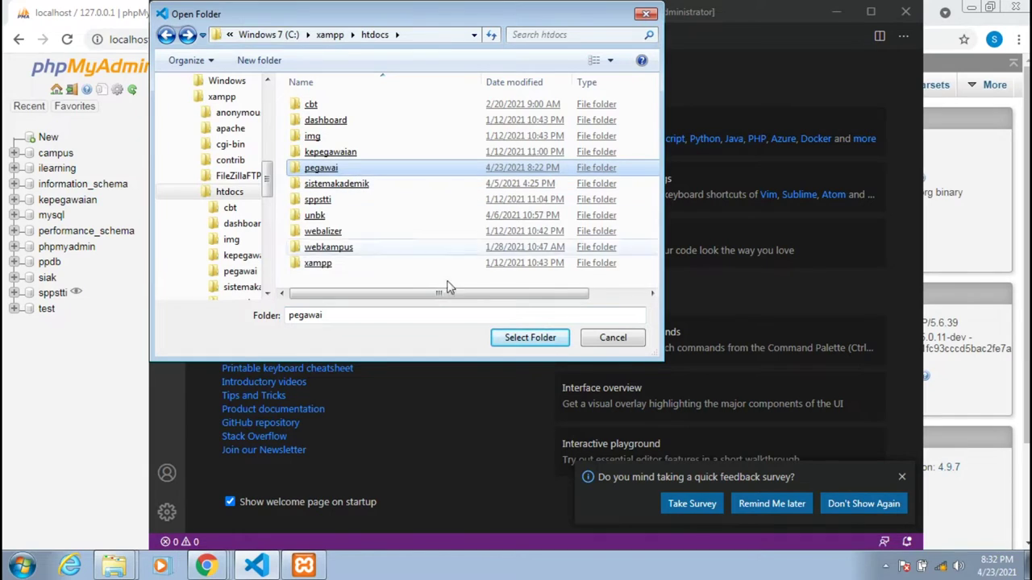
pyautogui.click(538, 338)
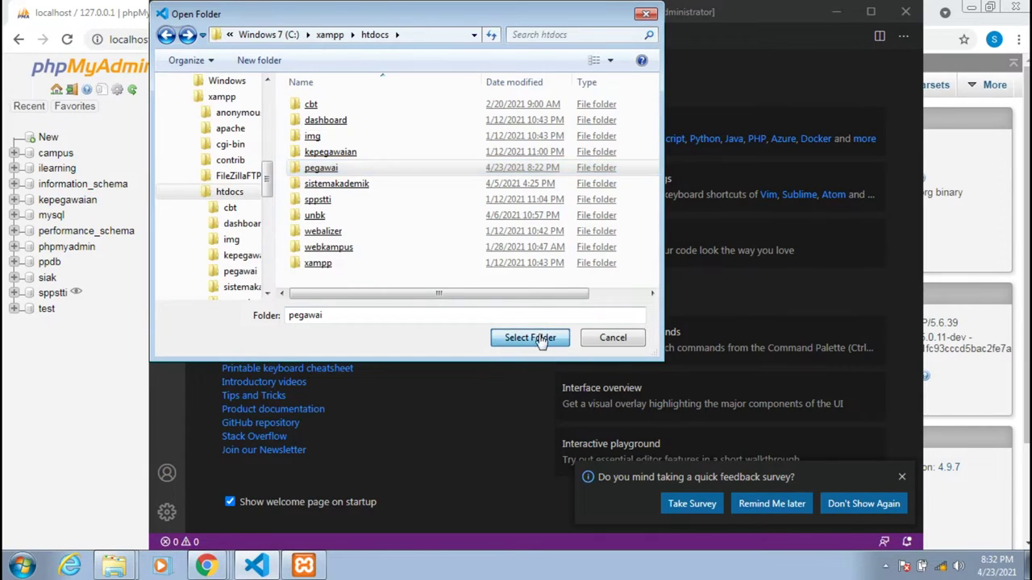
# Create an empty phpMyAdmin database named pegawai.
pyautogui.click(49, 404)
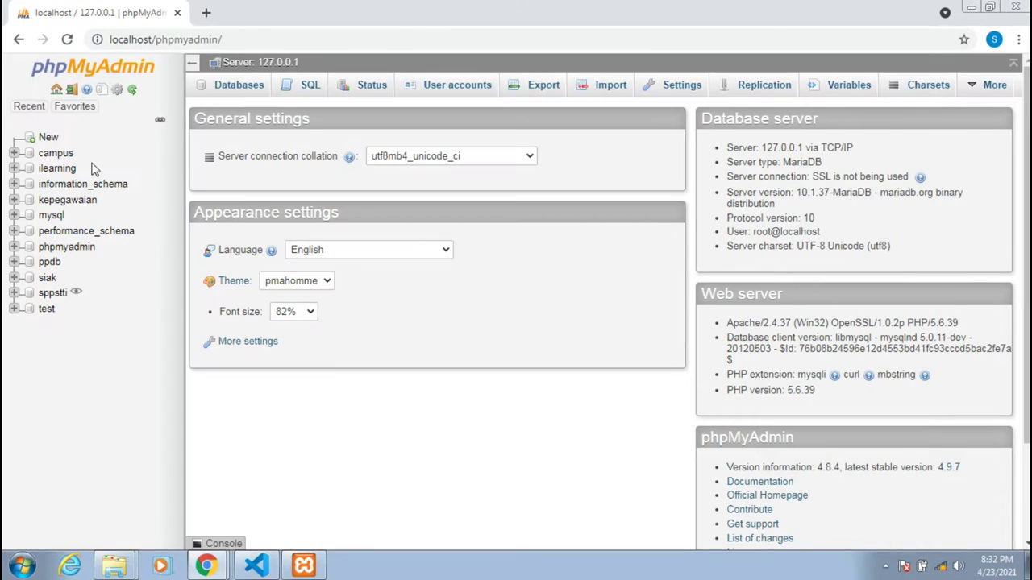
pyautogui.click(49, 139)
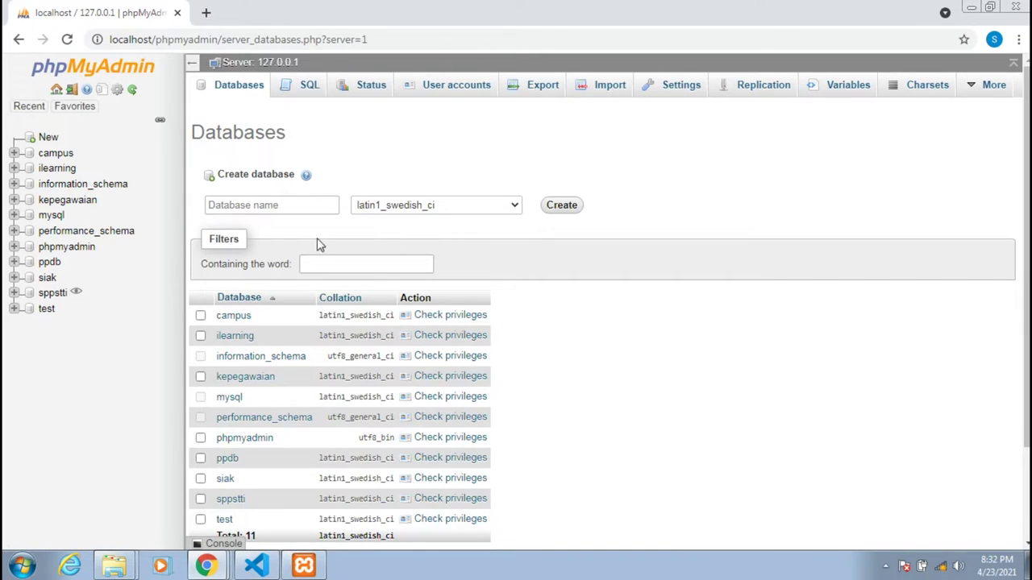
pyautogui.click(270, 207)
pyautogui.click(271, 206)
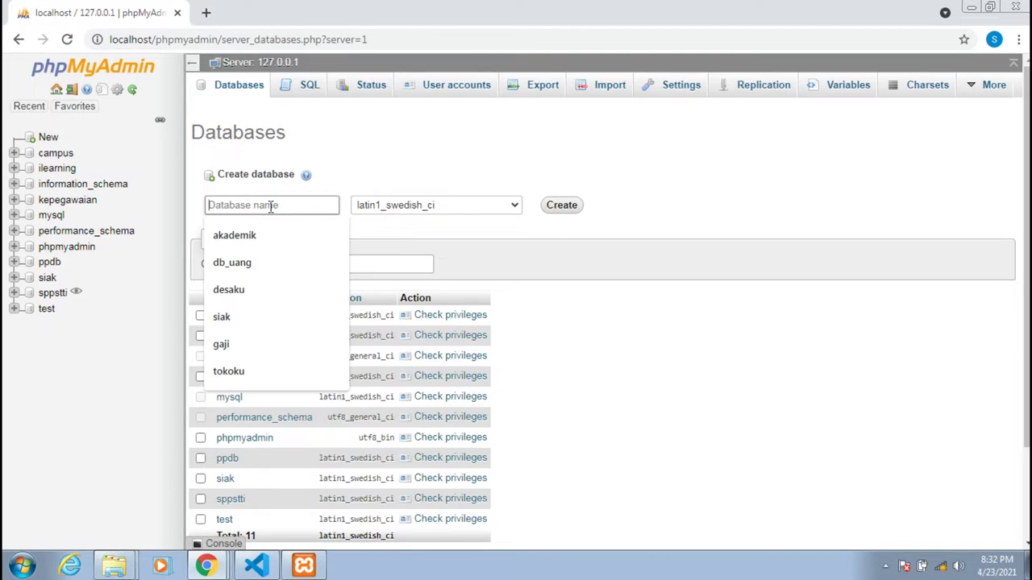
pyautogui.write('pegawai')
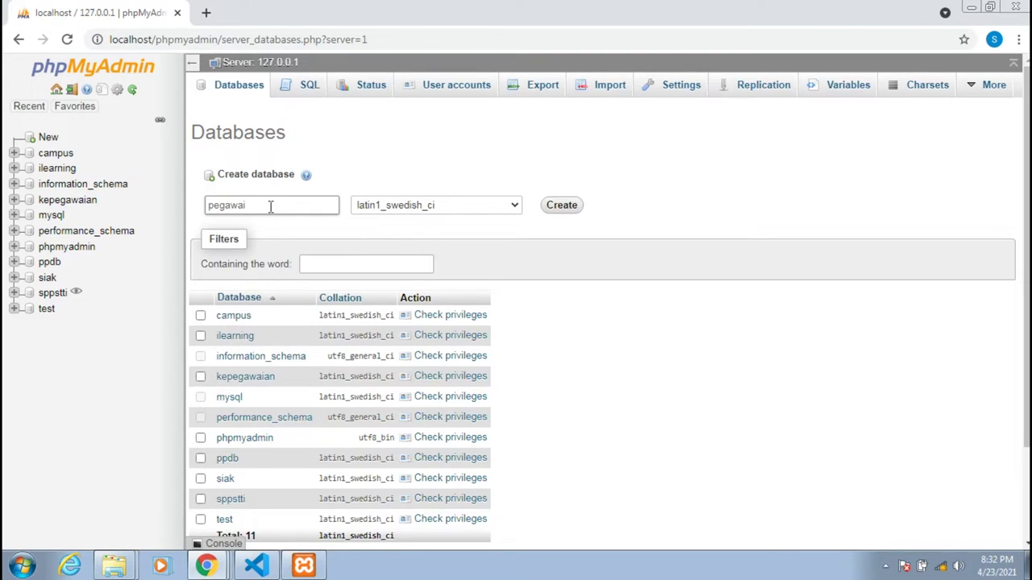
pyautogui.click(561, 206)
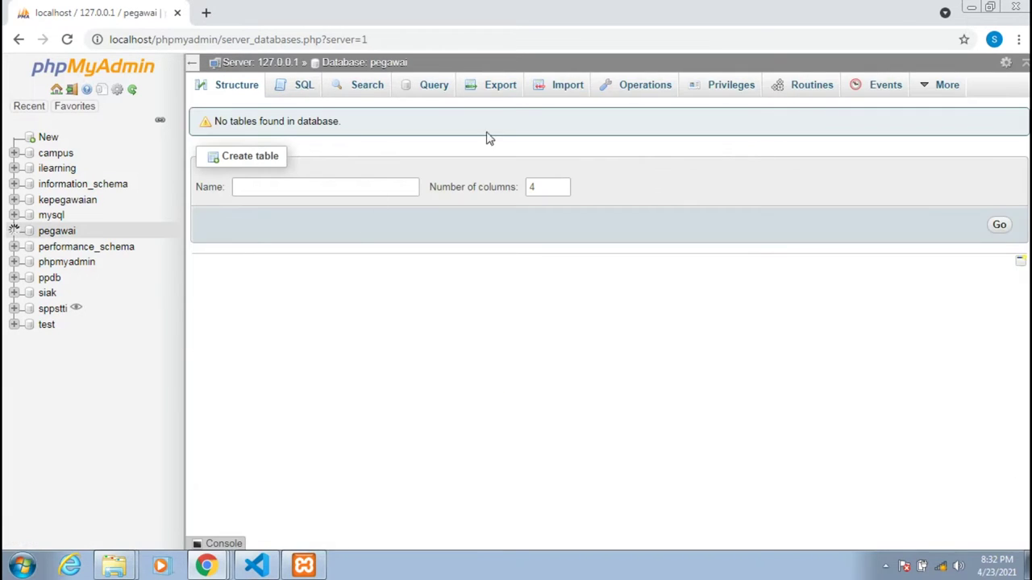
# On the pegawai database's Import page, browse the file picker to C:\xampp\htdocs.
pyautogui.click(541, 89)
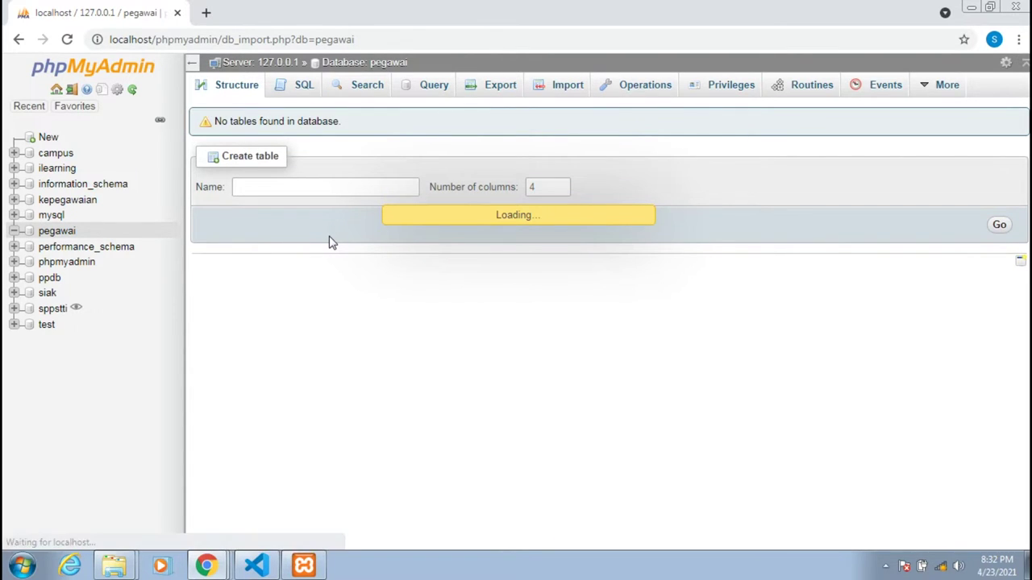
pyautogui.click(333, 240)
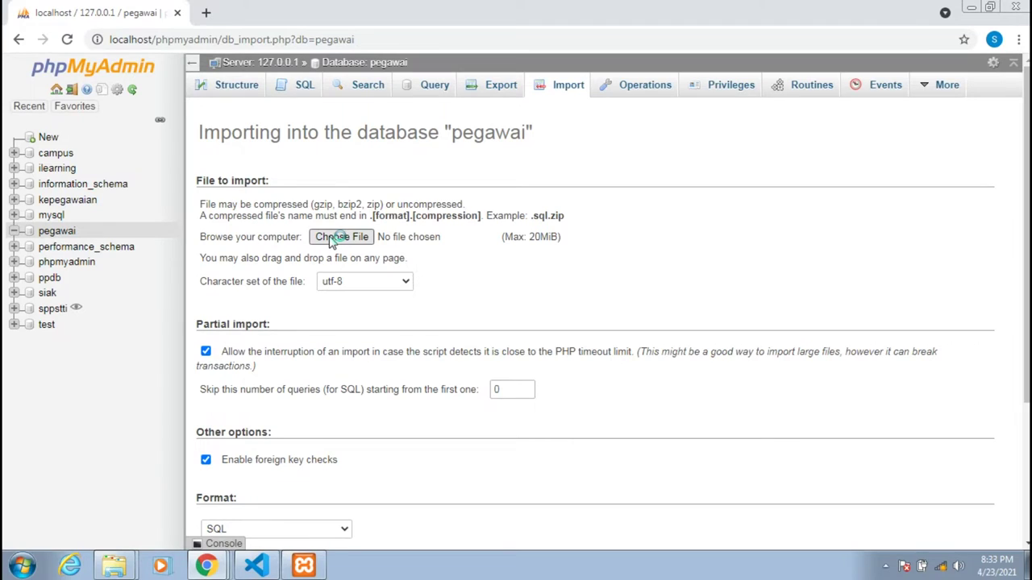
pyautogui.click(330, 240)
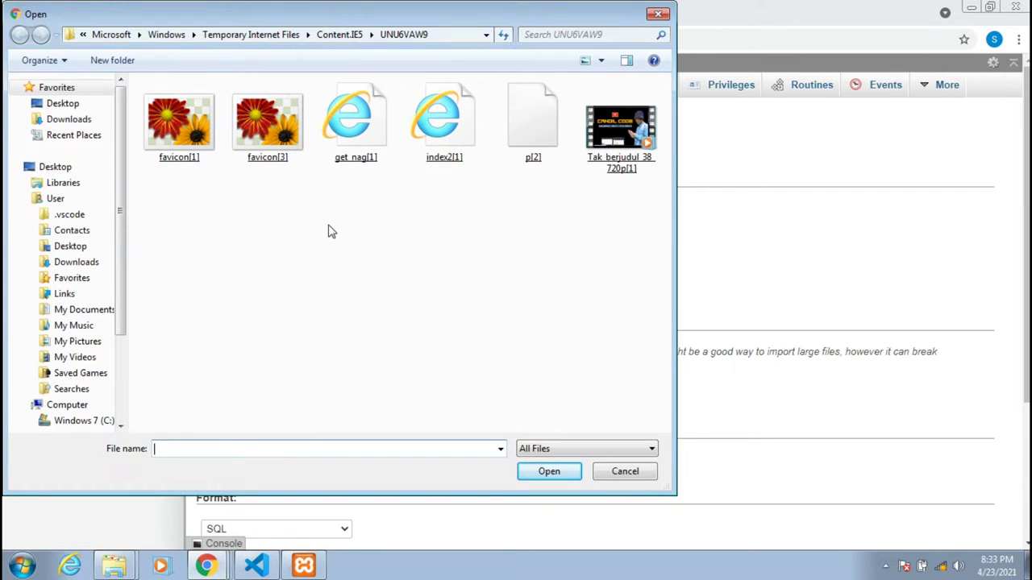
pyautogui.click(66, 420)
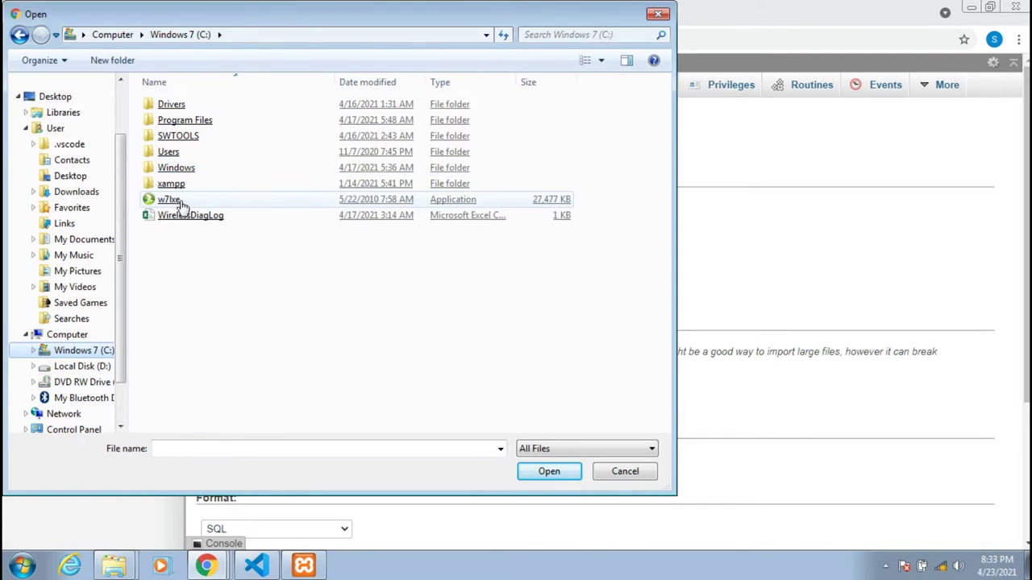
pyautogui.doubleClick(172, 184)
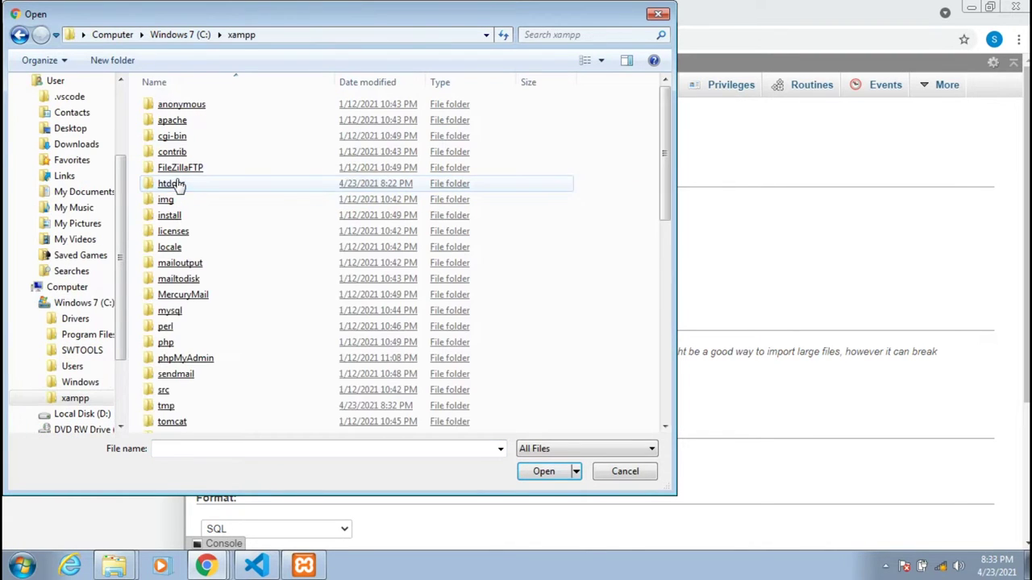
pyautogui.doubleClick(173, 183)
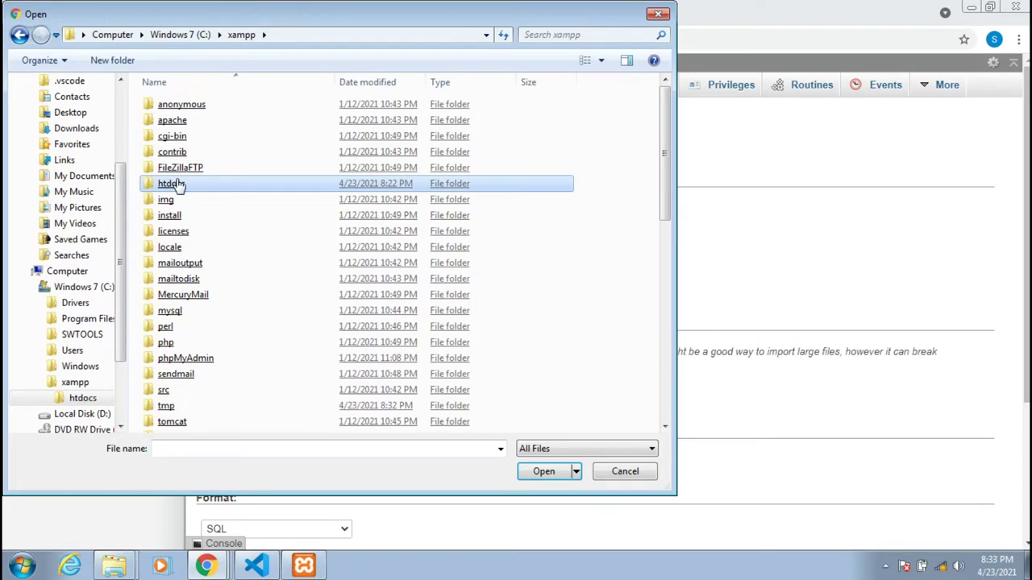
# Pick pegawai (1).sql from the pegawai folder and run the import.
pyautogui.click(192, 168)
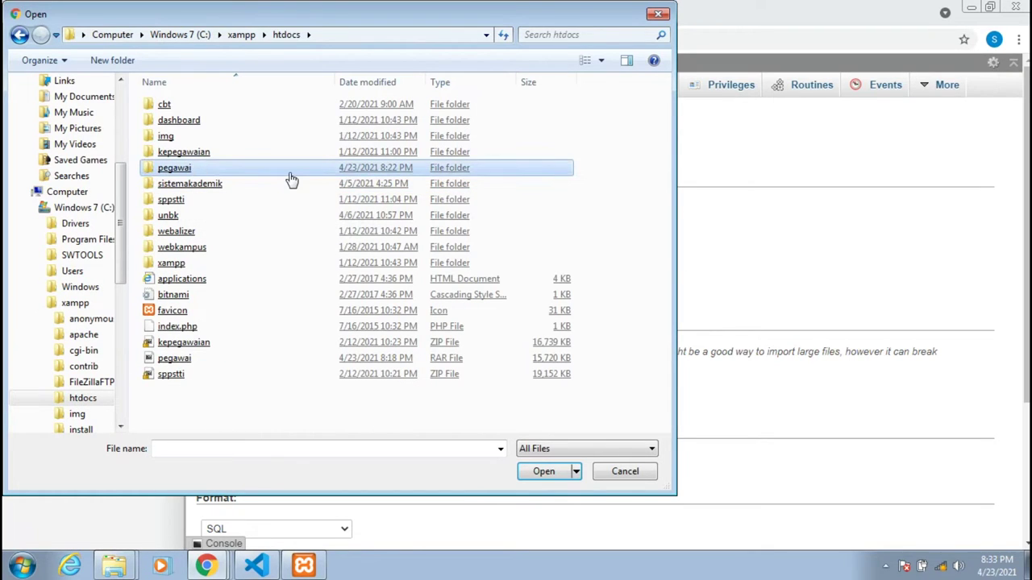
pyautogui.doubleClick(288, 171)
pyautogui.click(288, 171)
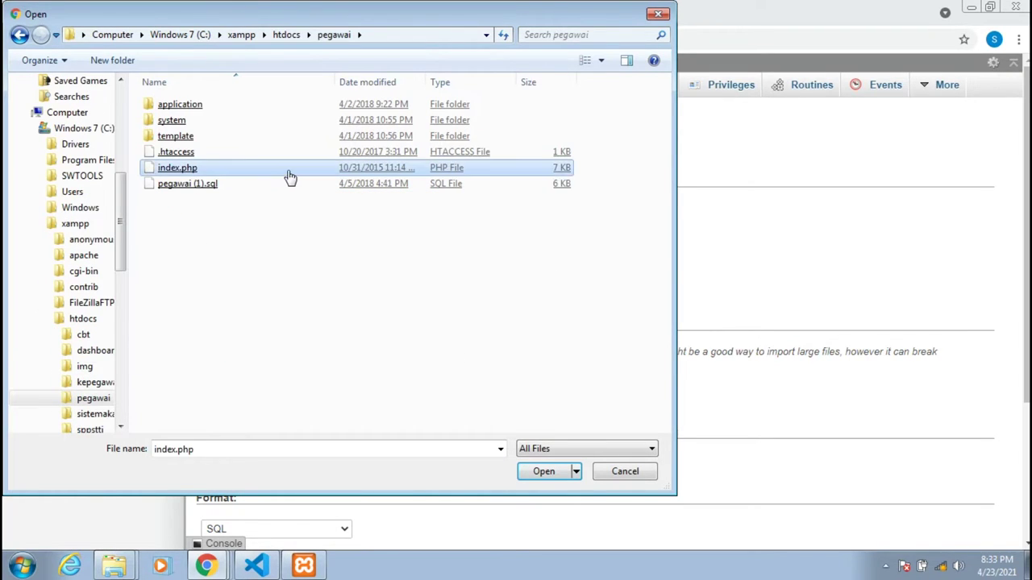
pyautogui.click(214, 190)
pyautogui.press('Escape')
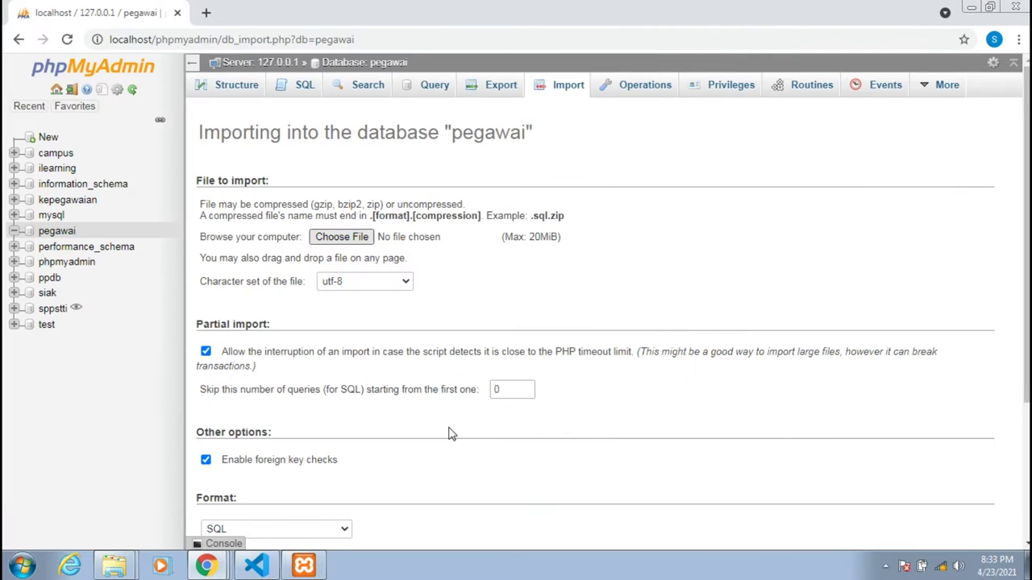
pyautogui.scroll(-3, 637, 391)
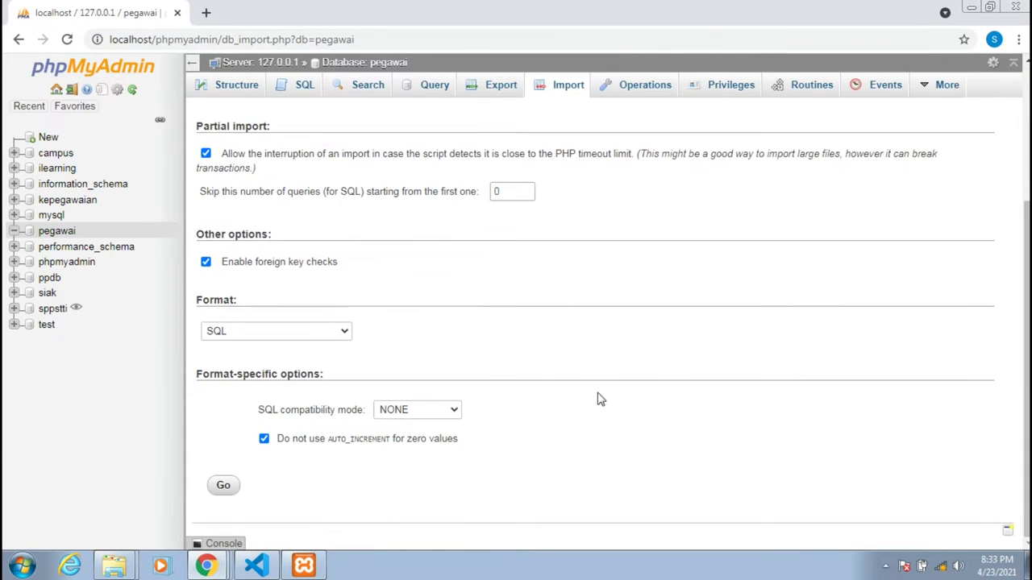
pyautogui.click(223, 485)
# Open application/config/database.php to confirm it uses the pegawai database on localhost as root.
pyautogui.click(258, 562)
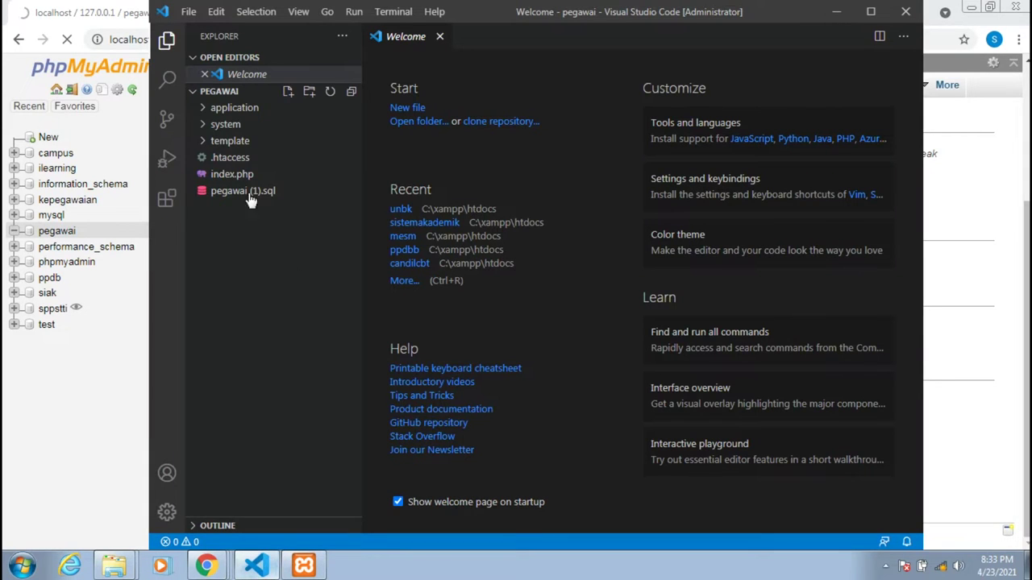
pyautogui.click(224, 108)
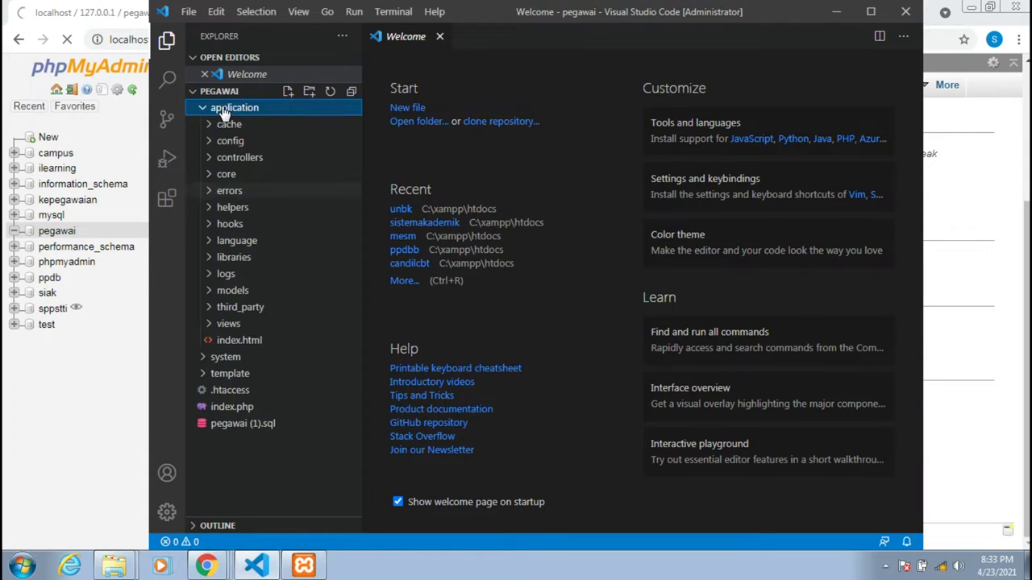
pyautogui.click(225, 141)
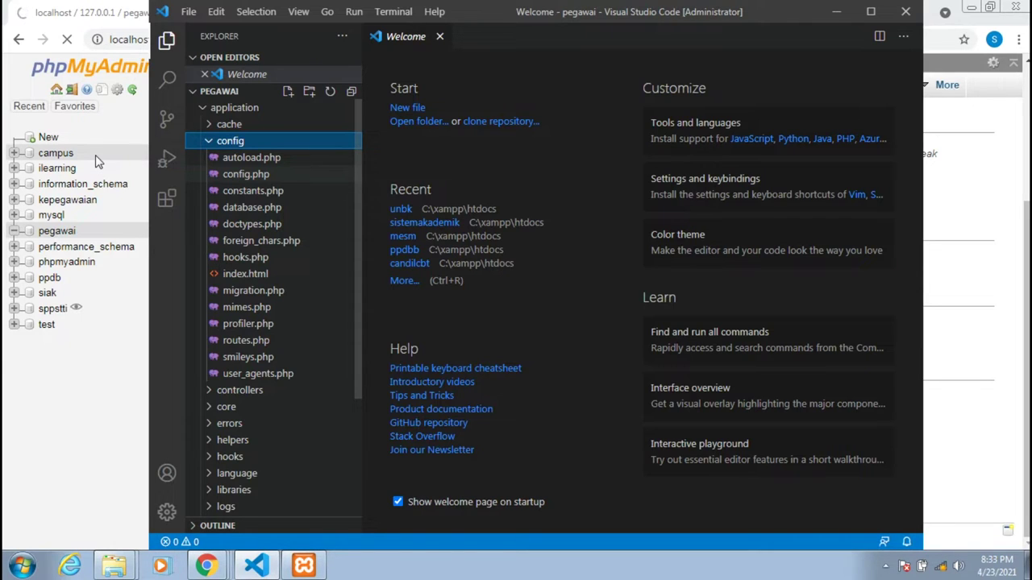
pyautogui.press('Down')
pyautogui.press('Down')
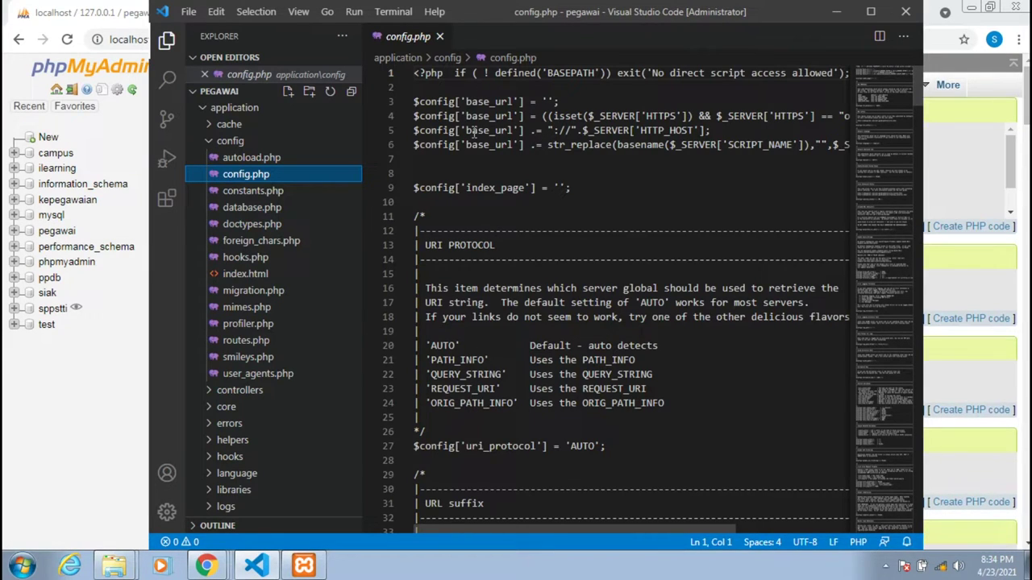
pyautogui.click(244, 208)
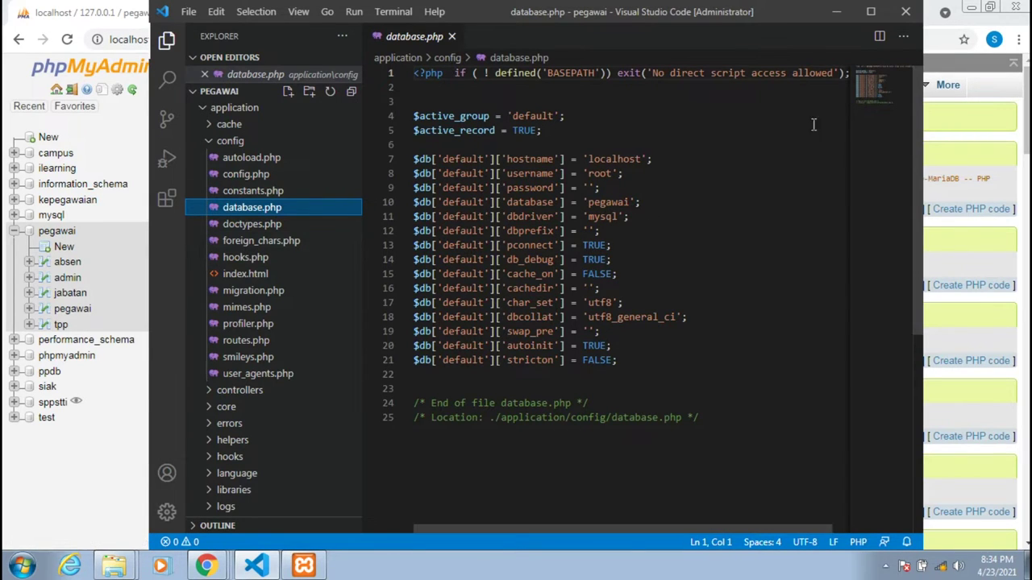
# Start a new Chrome tab at localhost/ and bring the Gaji Pegawai folder window forward.
pyautogui.click(842, 14)
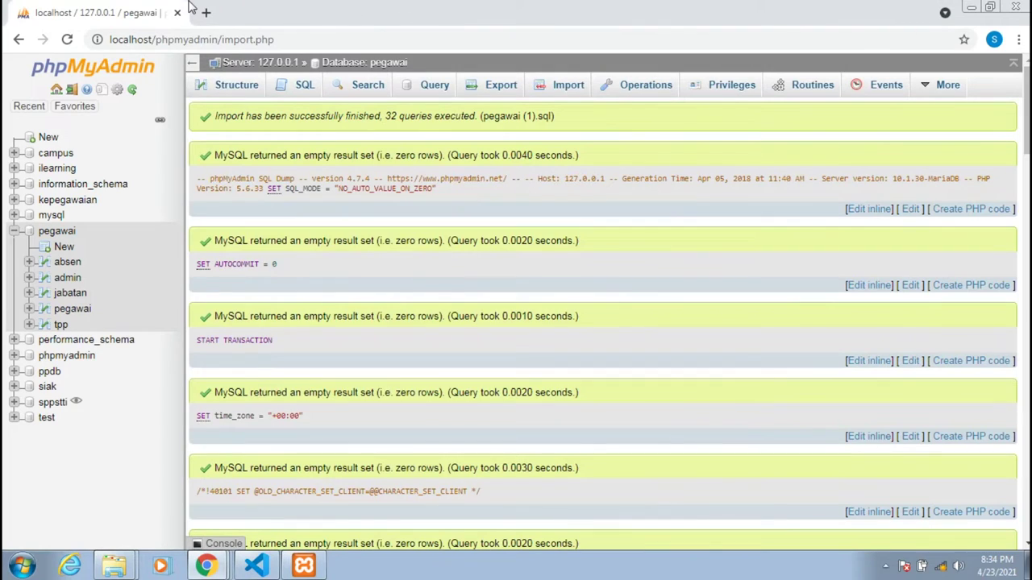
pyautogui.click(202, 13)
pyautogui.write('localhost/')
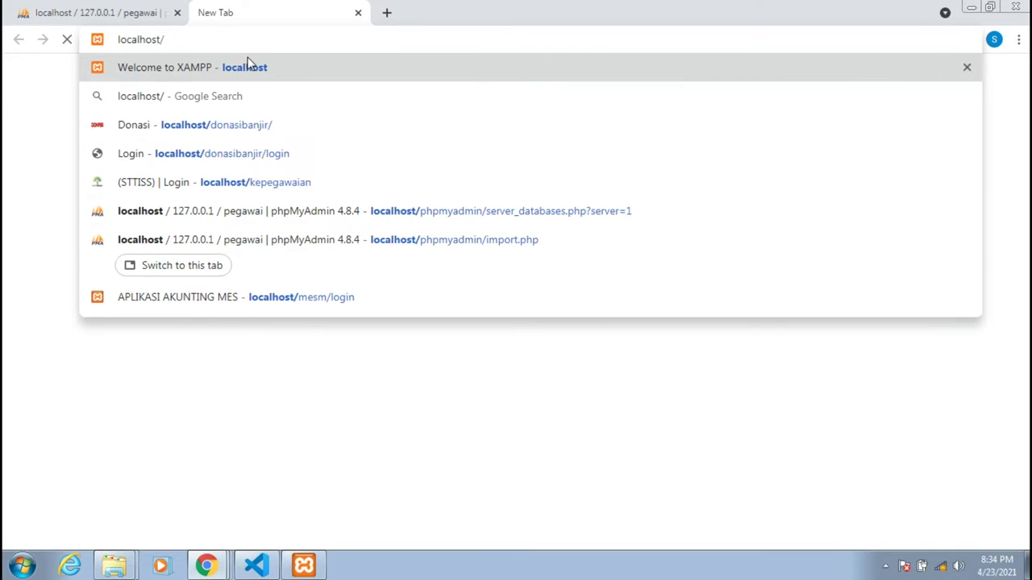
pyautogui.moveTo(114, 565)
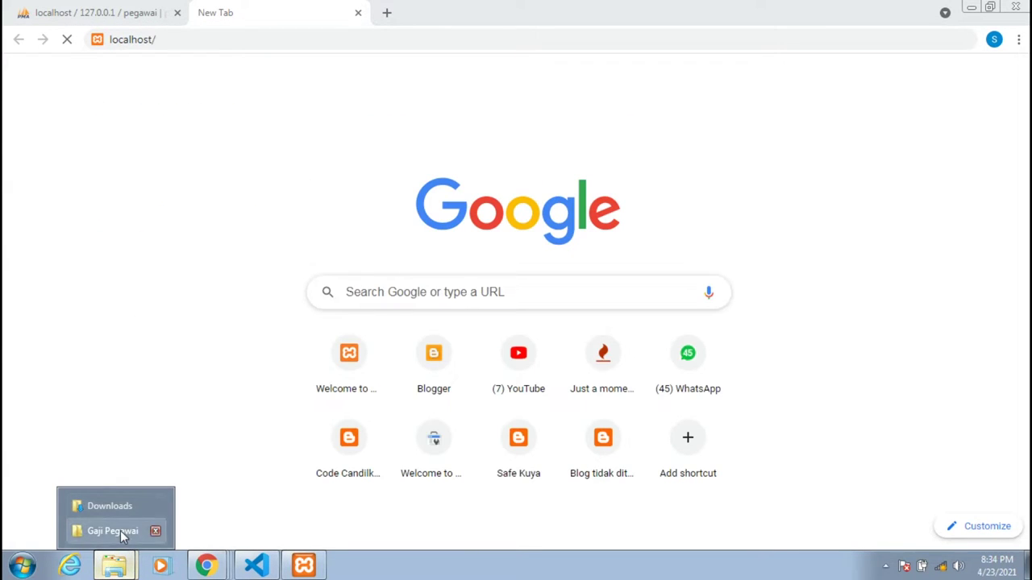
pyautogui.click(121, 531)
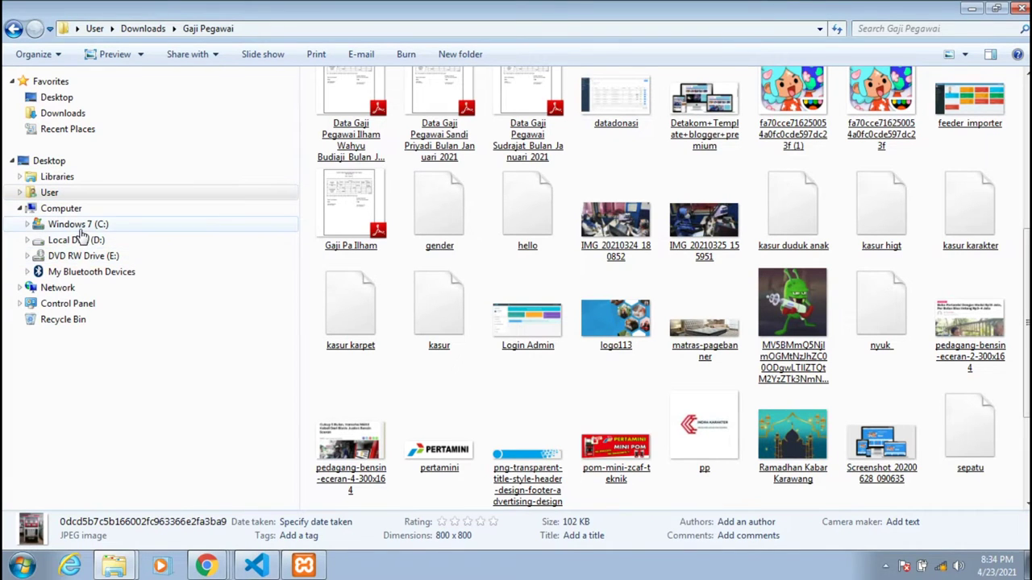
# Browse Windows Explorer to C:\xampp\htdocs, then return to the Chrome tab on localhost/.
pyautogui.click(81, 228)
pyautogui.click(345, 182)
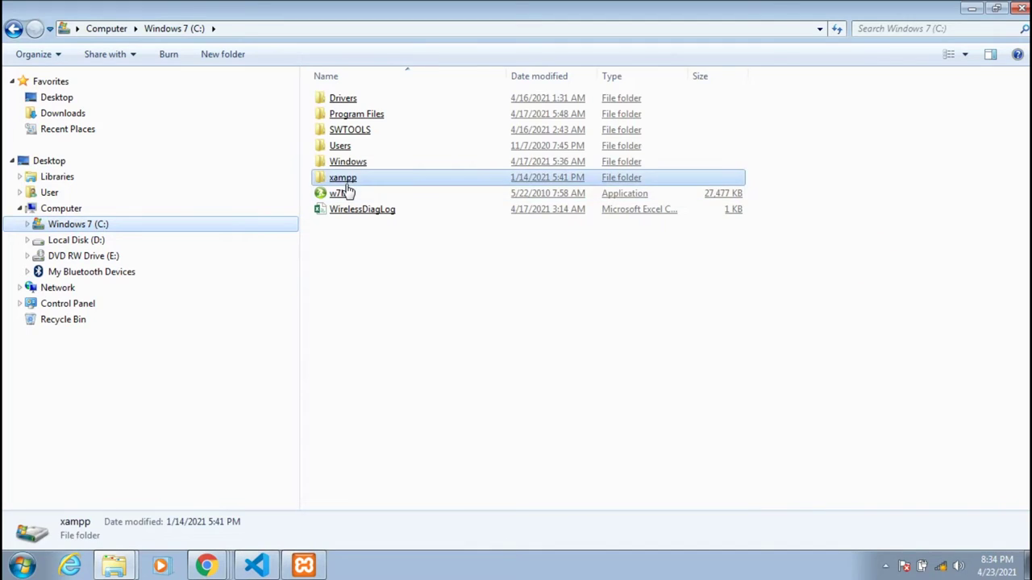
pyautogui.doubleClick(346, 184)
pyautogui.click(346, 183)
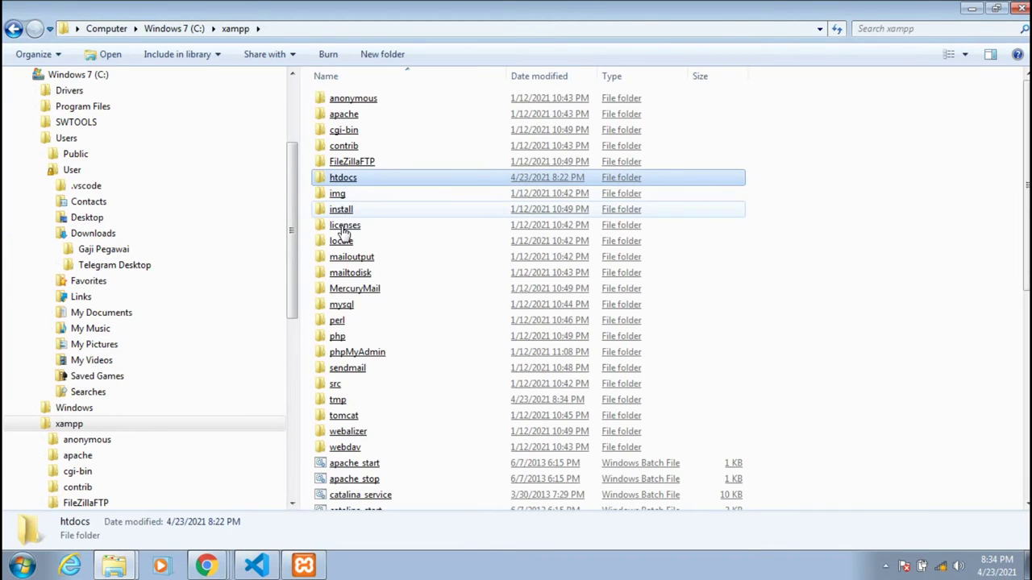
pyautogui.doubleClick(345, 179)
pyautogui.click(347, 180)
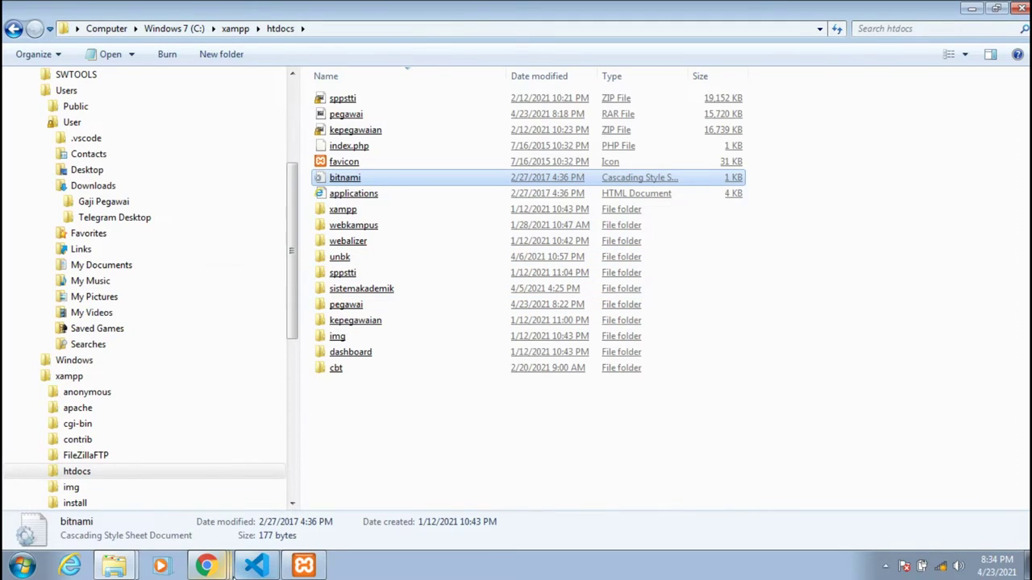
pyautogui.moveTo(229, 573)
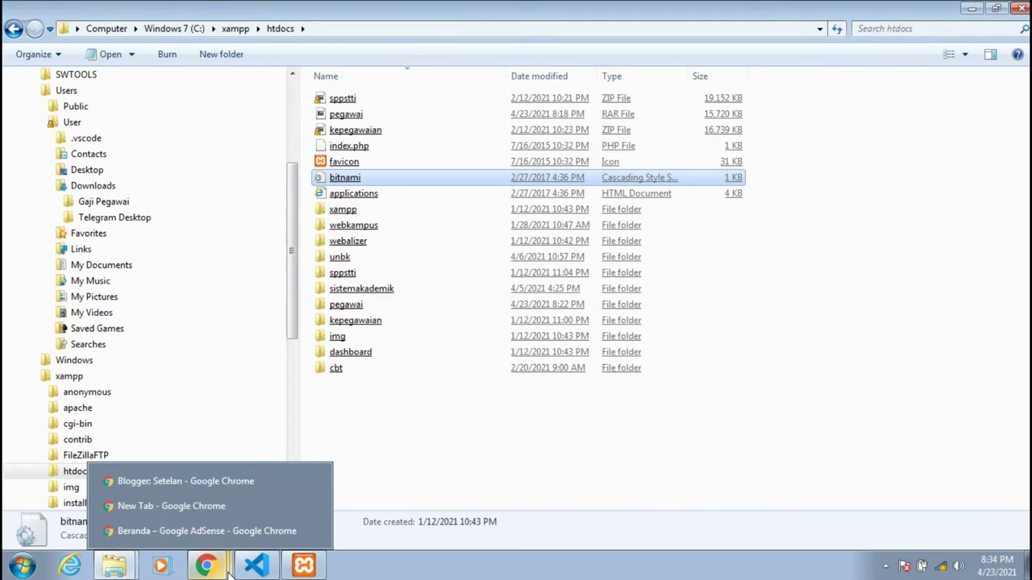
pyautogui.click(208, 506)
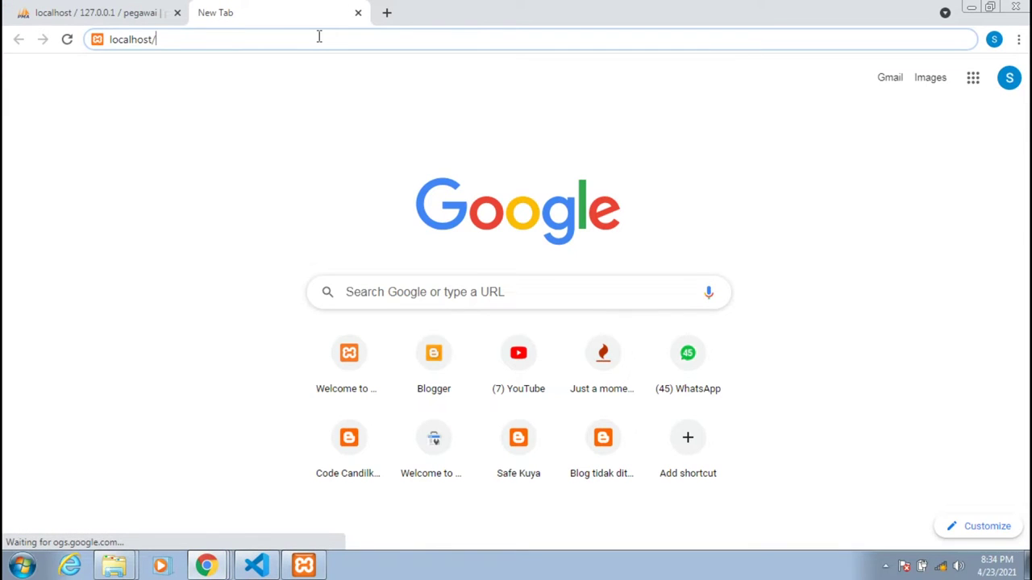
# Load localhost/pegawai and attempt to log in with username admin.
pyautogui.write('pegawa')
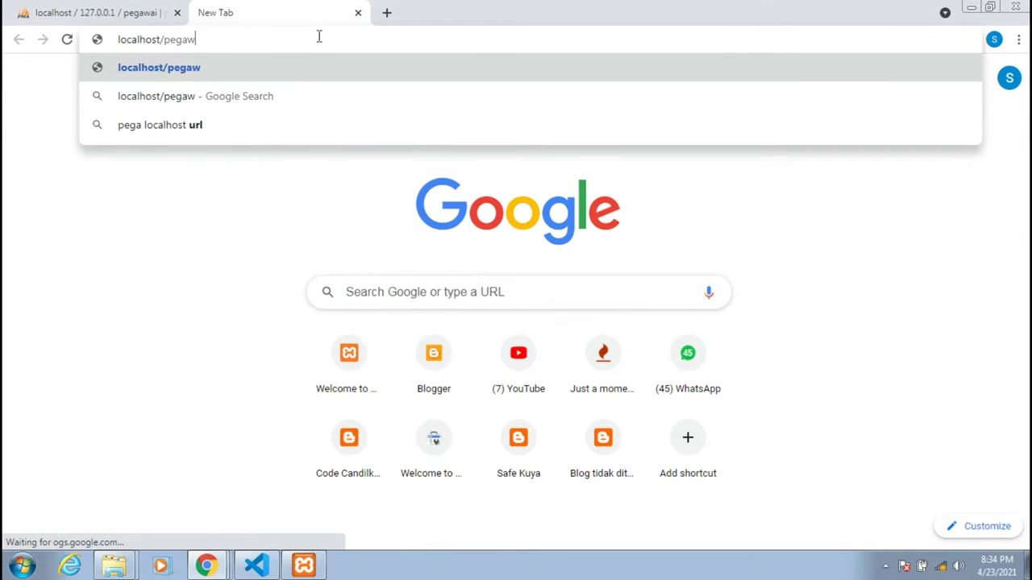
pyautogui.write('i')
pyautogui.press('Return')
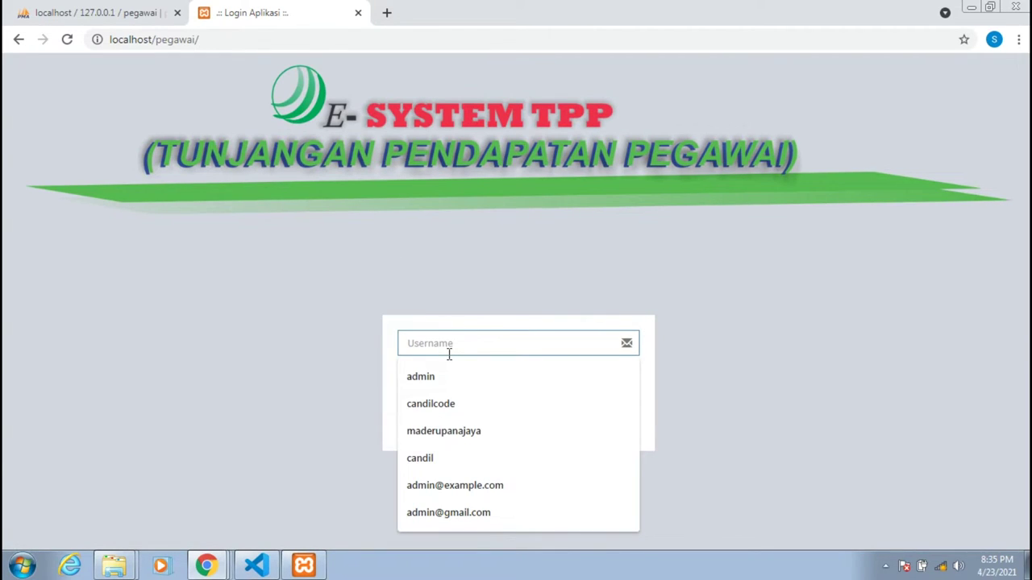
pyautogui.write('admin')
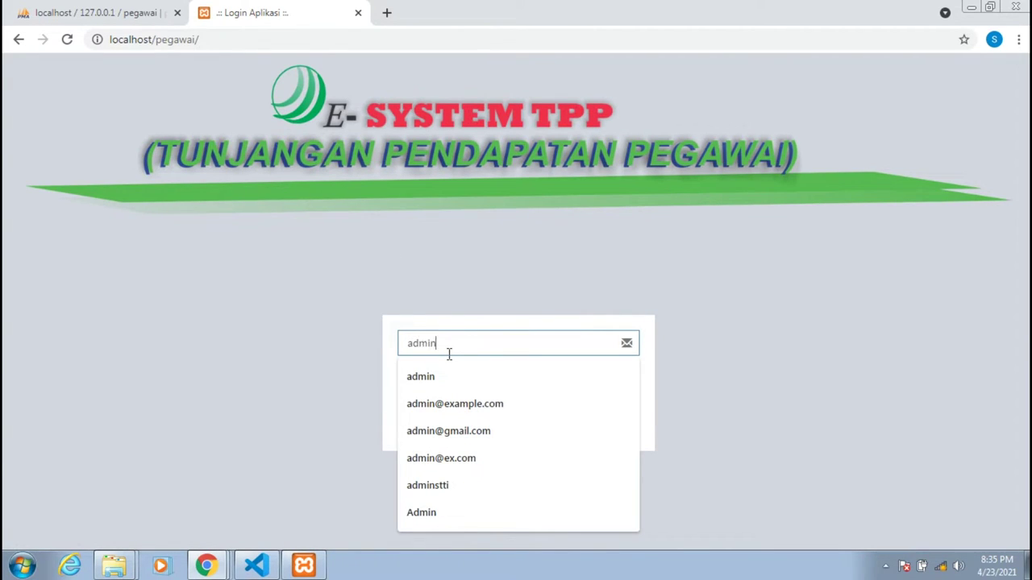
pyautogui.press('Tab')
pyautogui.write('a')
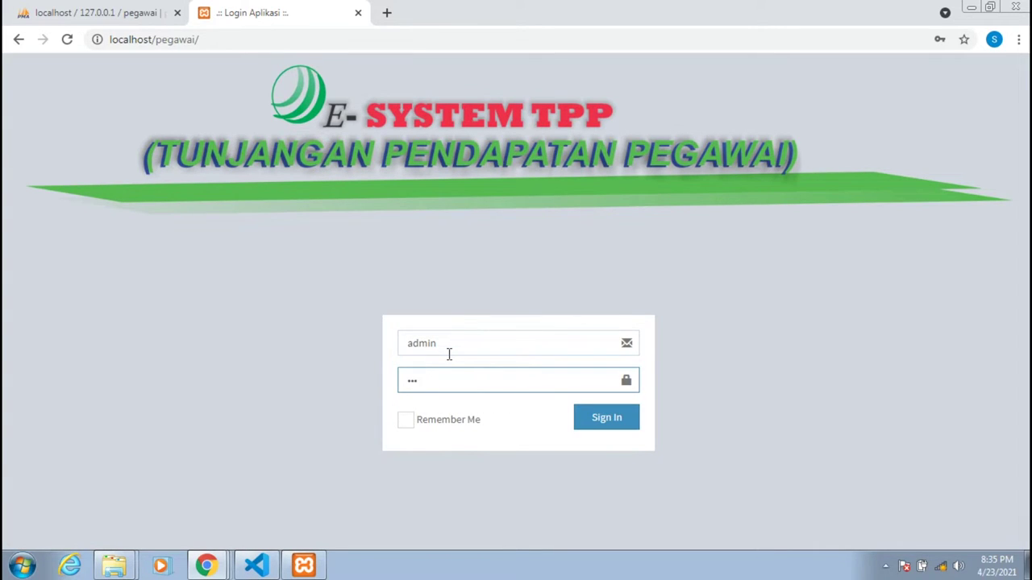
pyautogui.press('Return')
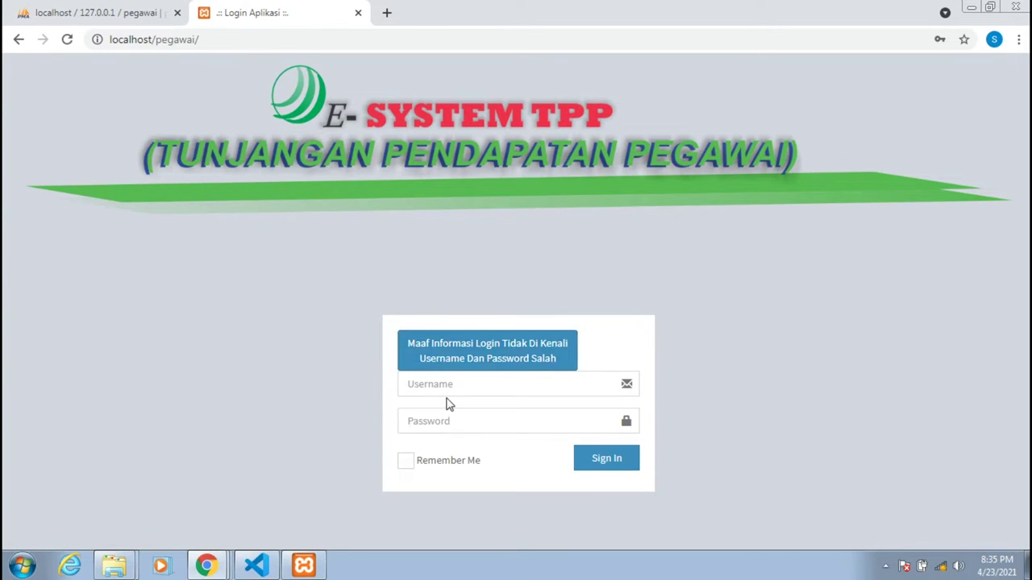
# Retry the admin login, which again returns 'Username Dan Password Salah'.
pyautogui.click(447, 385)
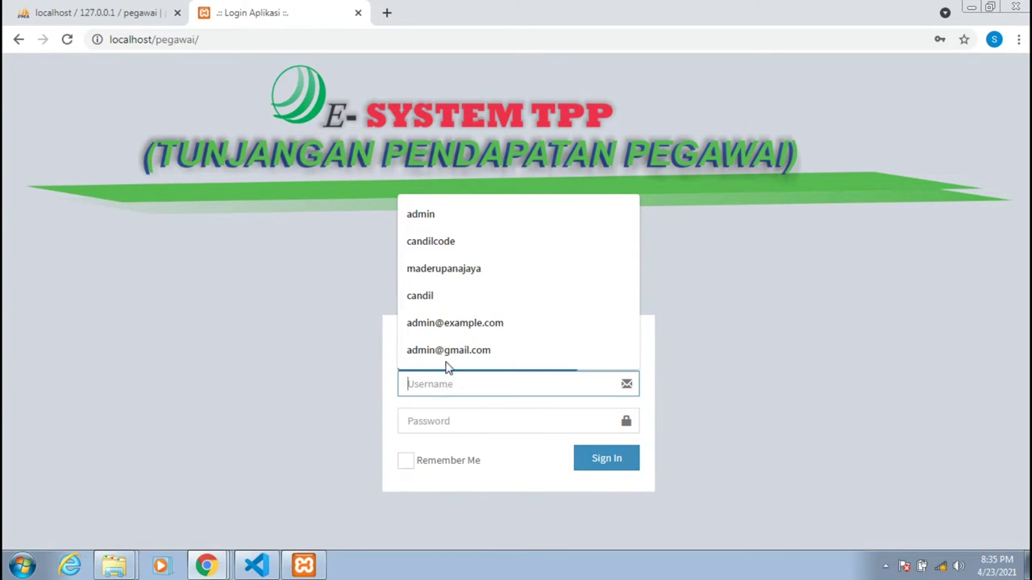
pyautogui.click(458, 214)
pyautogui.click(446, 416)
pyautogui.write('admin')
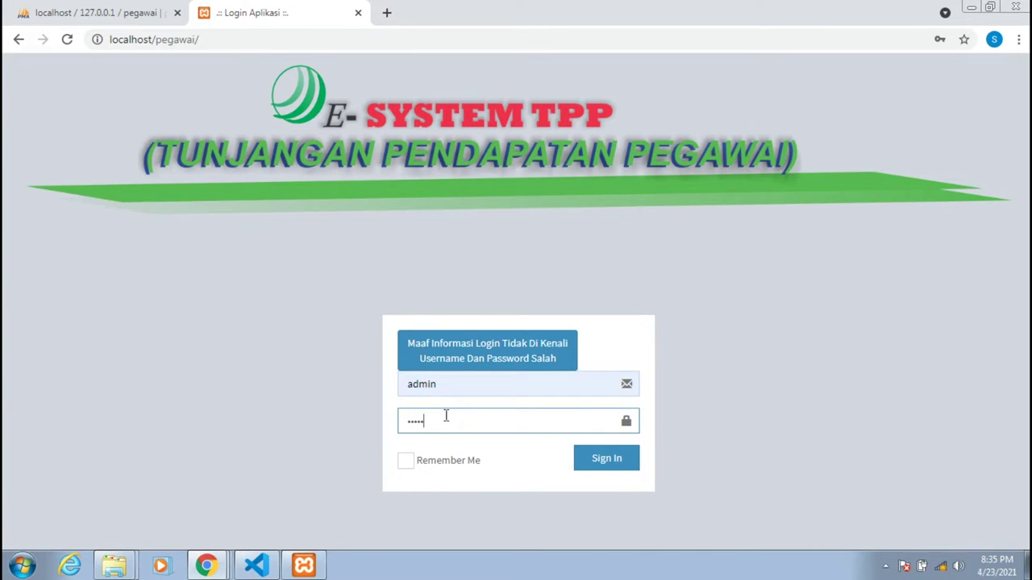
pyautogui.press('Return')
# Open the admin user's row in pegawai's admin table for editing.
pyautogui.click(104, 10)
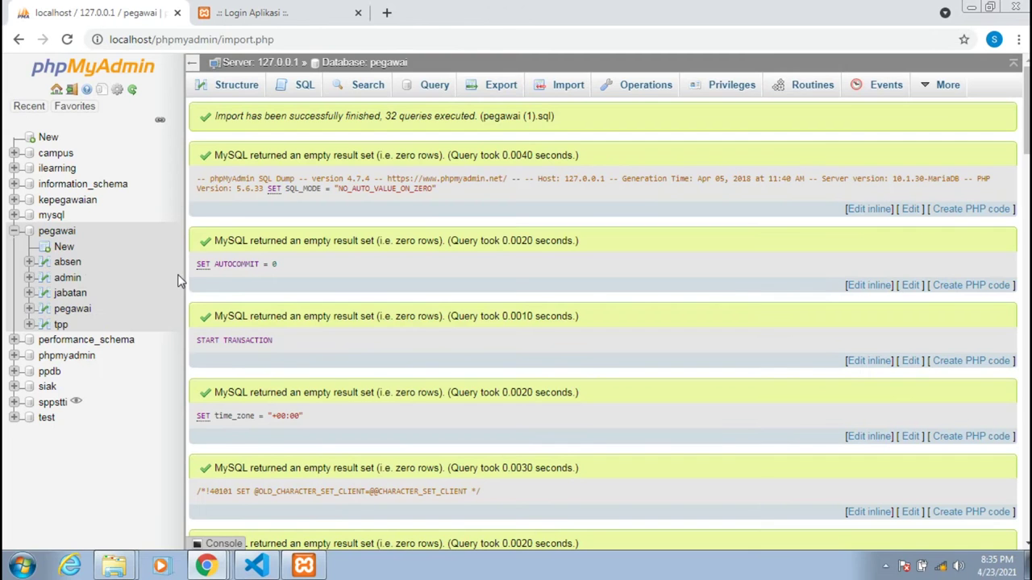
pyautogui.click(65, 279)
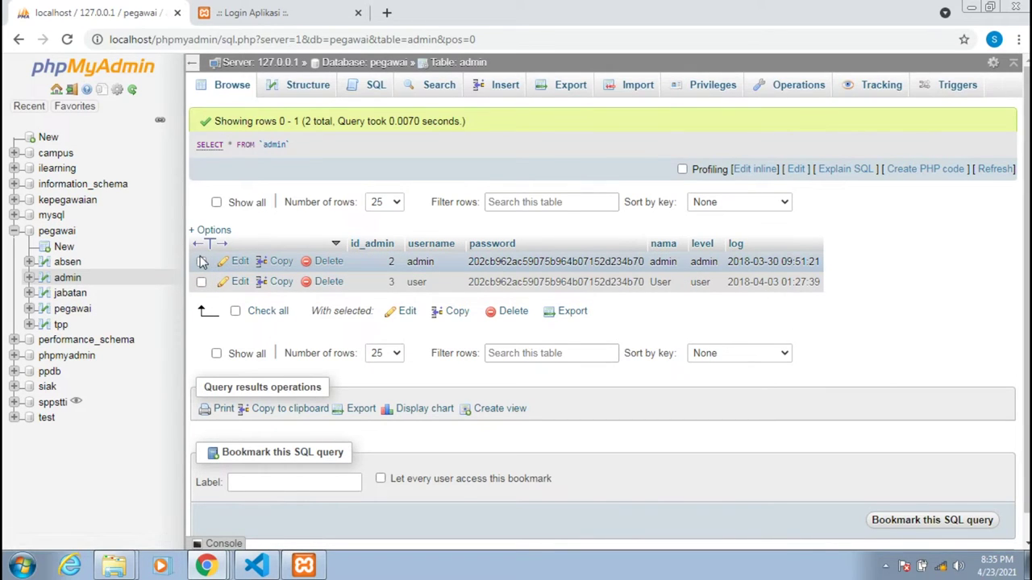
pyautogui.click(205, 263)
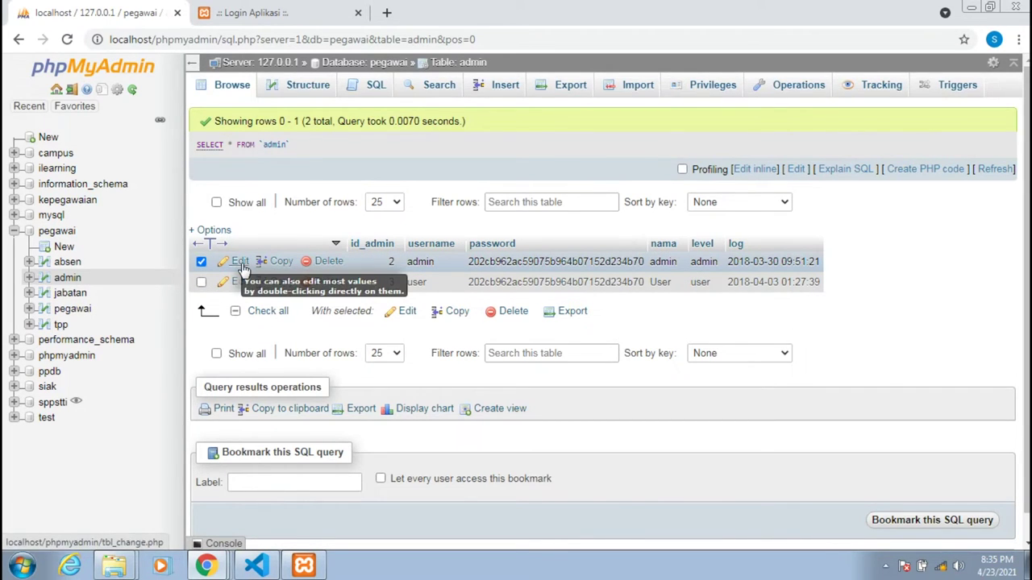
pyautogui.click(241, 262)
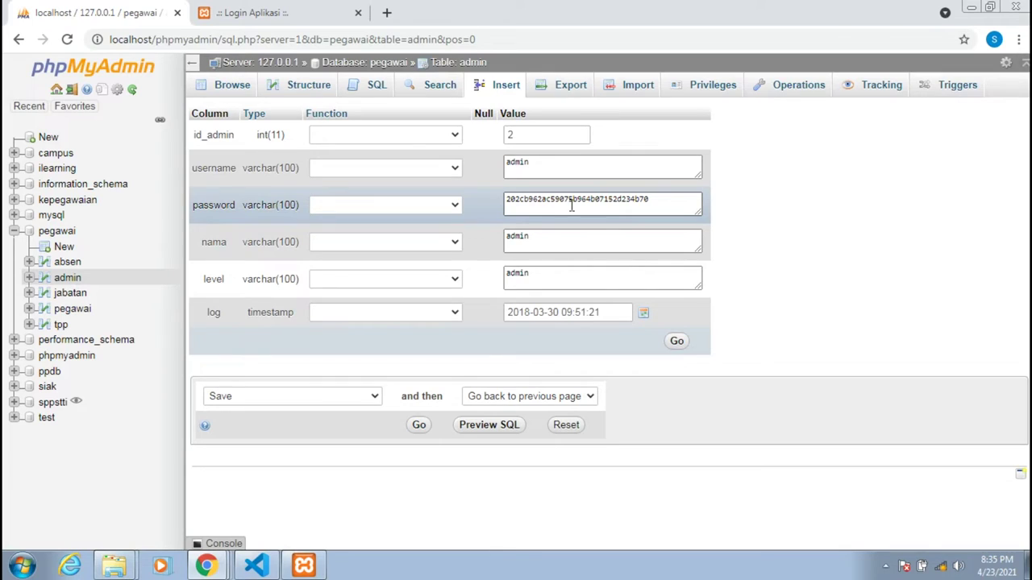
# Replace the admin password with a new value hashed by MD5 and save the row.
pyautogui.click(572, 206)
pyautogui.hotkey('ctrl', 'a')
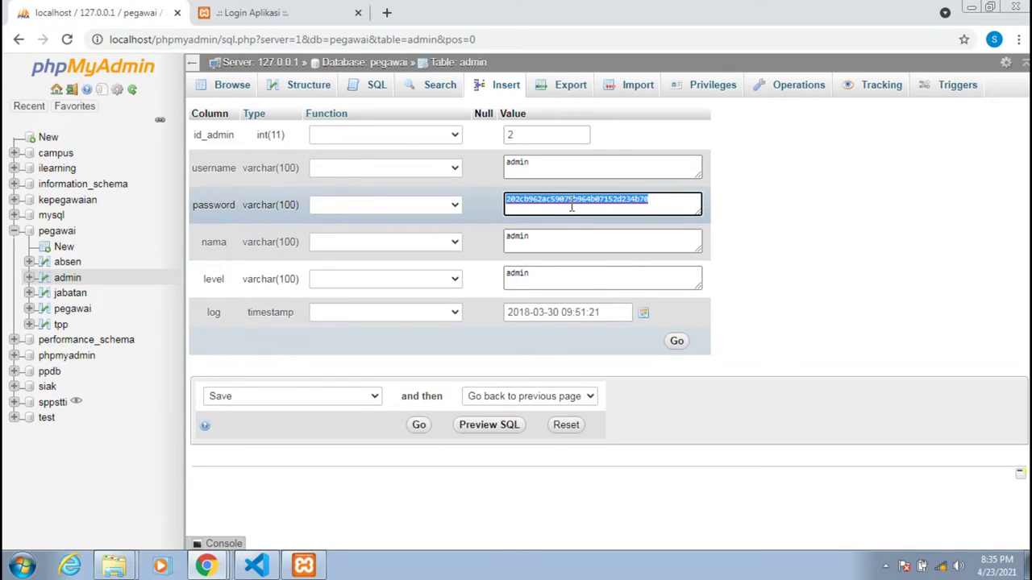
pyautogui.write('admin')
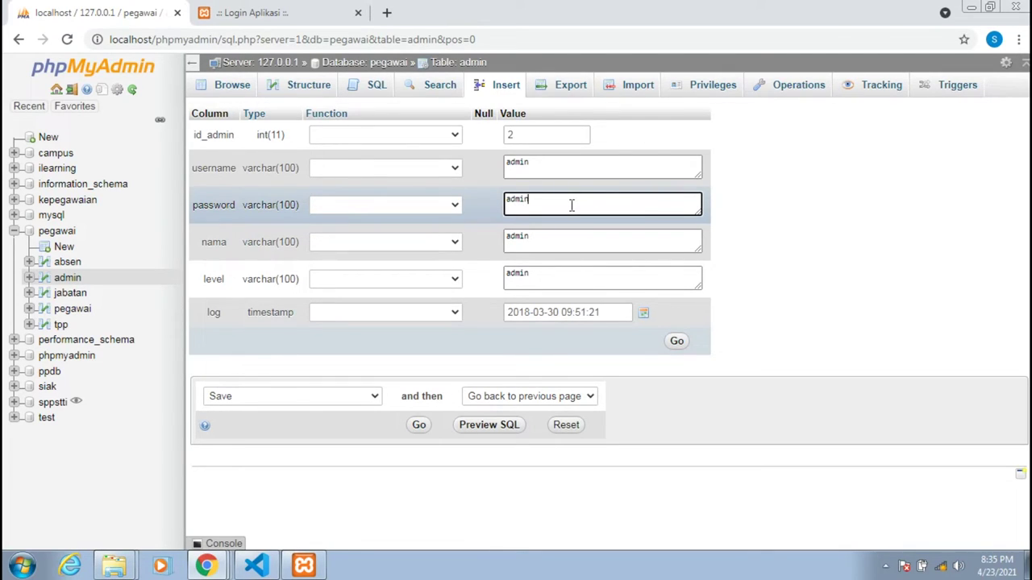
pyautogui.click(426, 205)
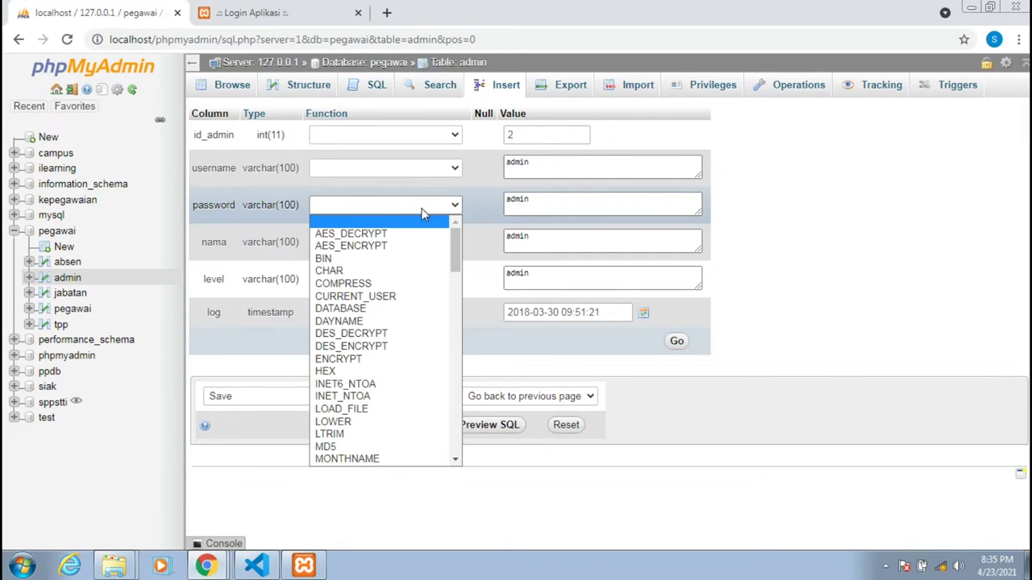
pyautogui.click(349, 448)
pyautogui.click(678, 342)
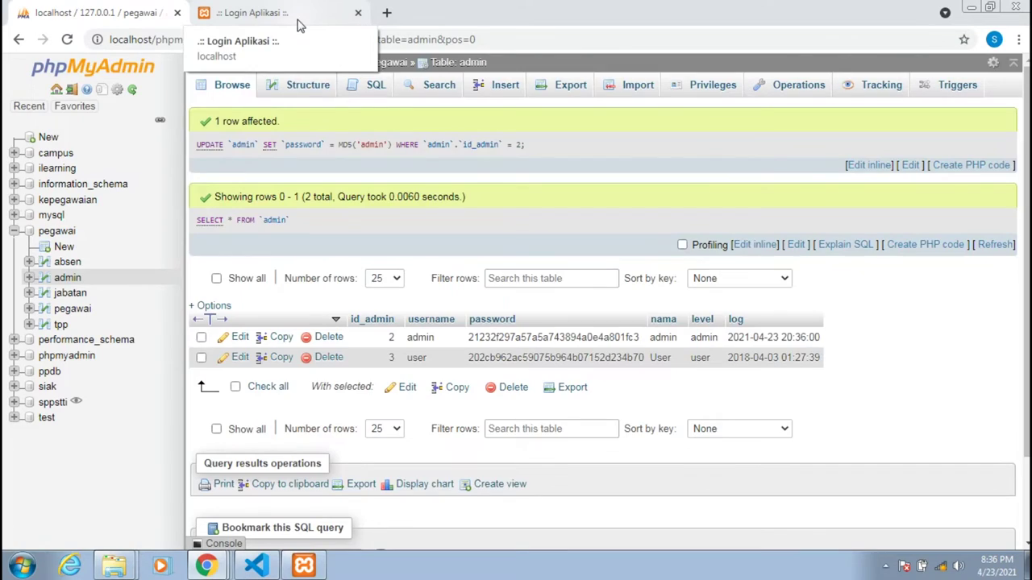
pyautogui.click(295, 21)
# Log in as admin with the new password, reaching the Halaman Administrator dashboard showing 150s.
pyautogui.click(69, 42)
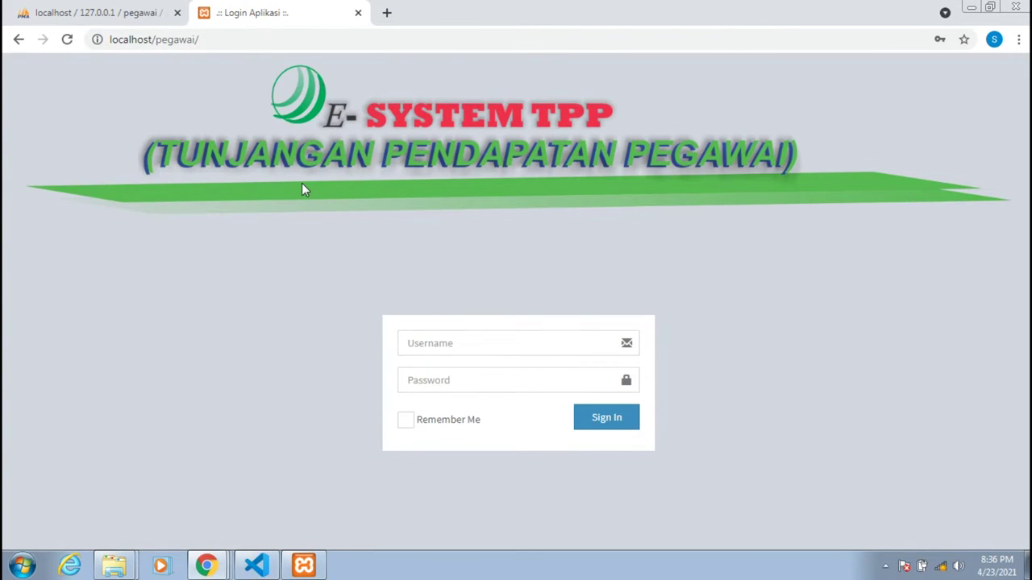
pyautogui.click(441, 343)
pyautogui.press('Down')
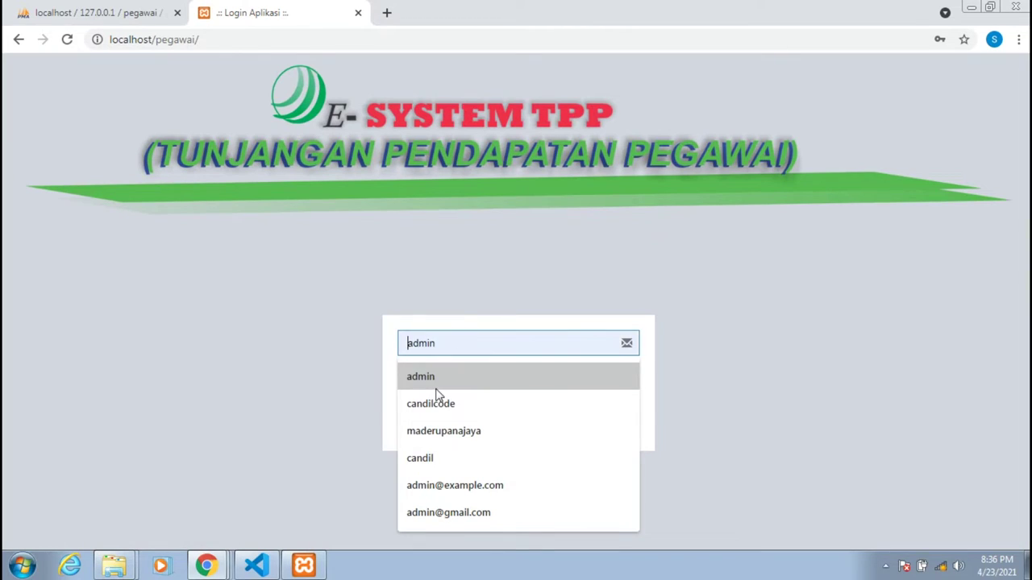
pyautogui.press('Return')
pyautogui.click(436, 387)
pyautogui.write('a')
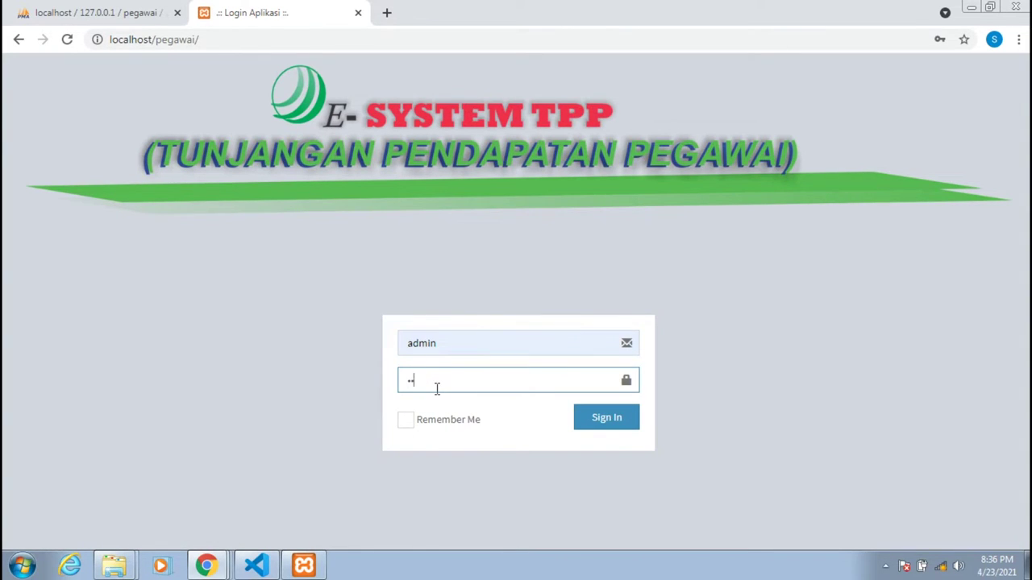
pyautogui.write('dmin')
pyautogui.press('Return')
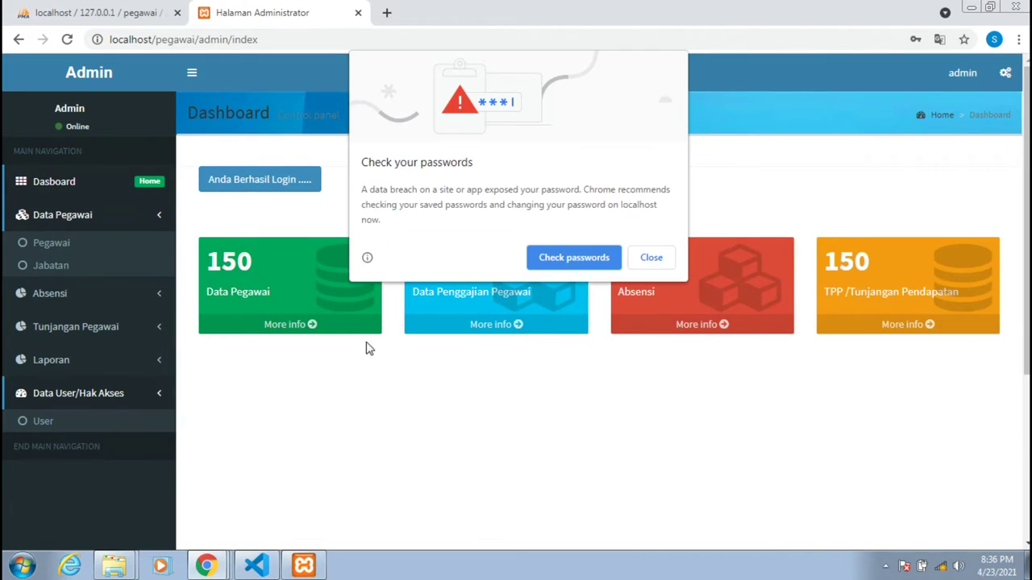
pyautogui.click(650, 260)
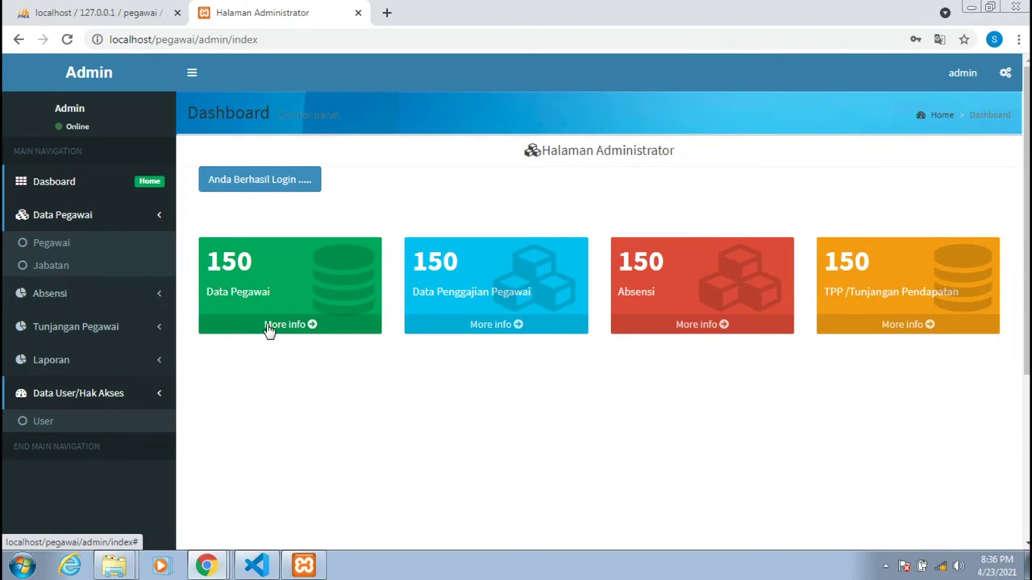
# Browse the Pegawai, Jabatan and Absensi Pegawai pages, ending on the TPP Pegawai page.
pyautogui.click(53, 244)
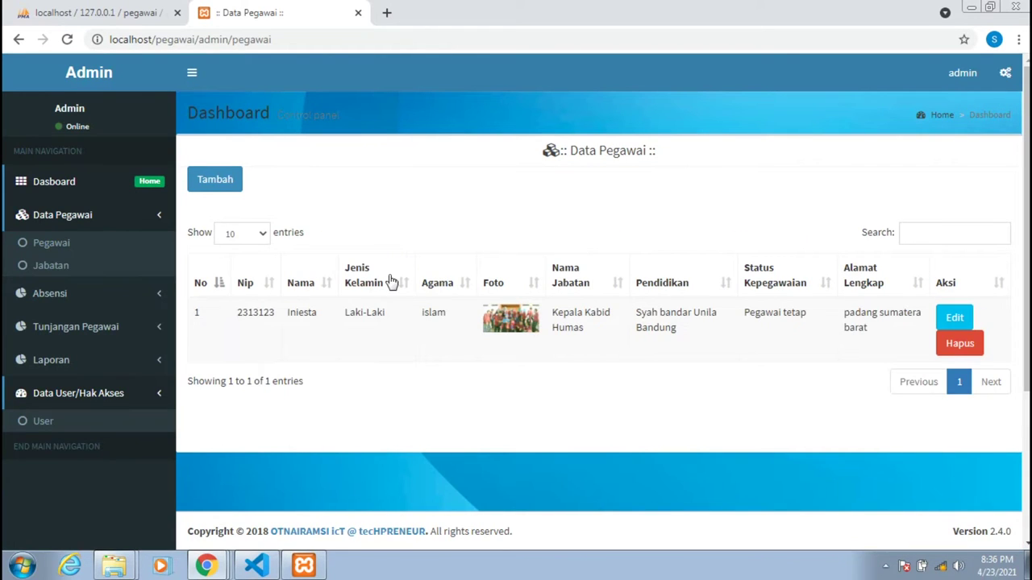
pyautogui.click(63, 270)
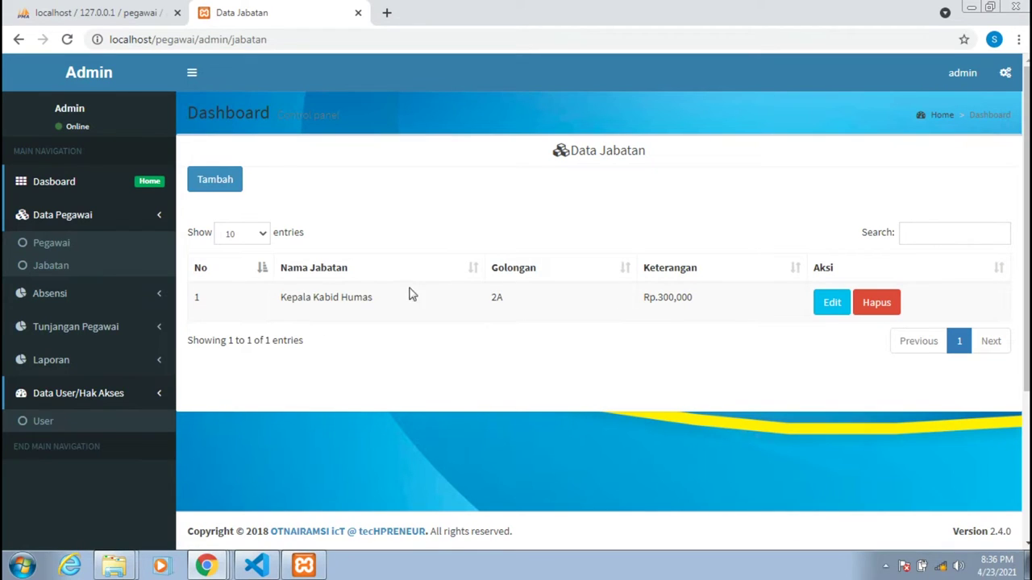
pyautogui.click(83, 297)
pyautogui.click(87, 278)
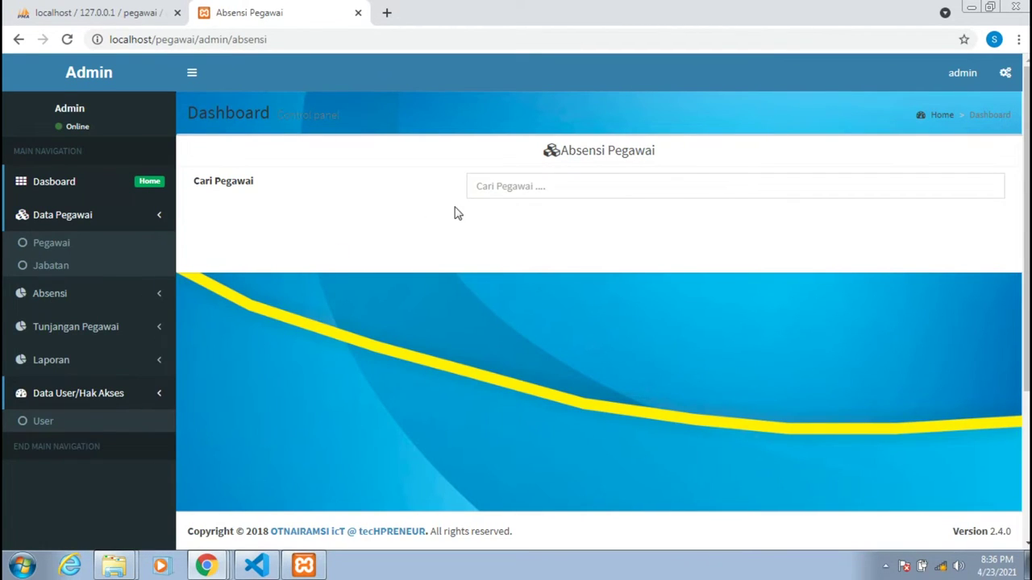
pyautogui.scroll(-3, 437, 271)
pyautogui.scroll(3, 437, 271)
pyautogui.click(85, 330)
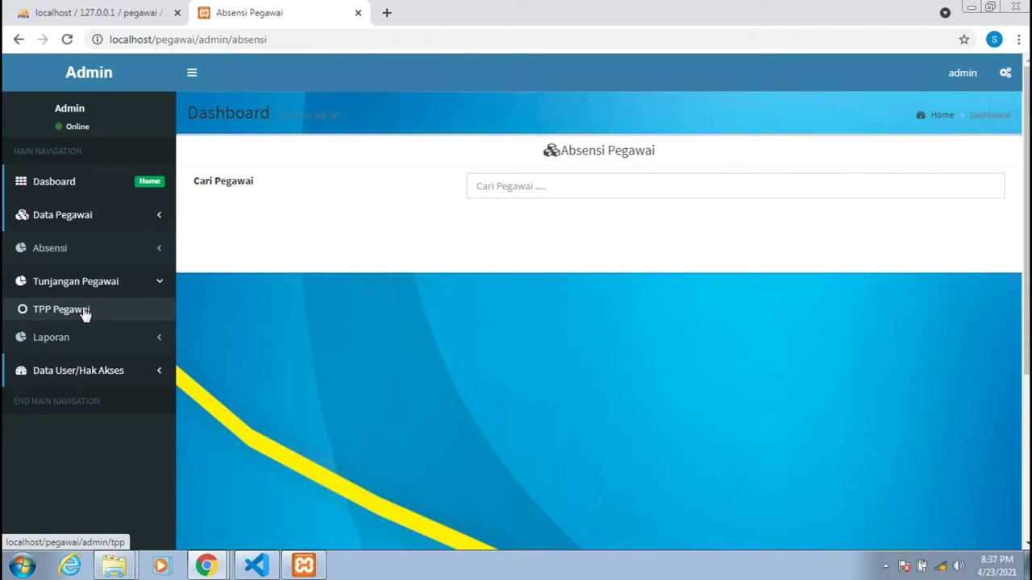
pyautogui.click(84, 310)
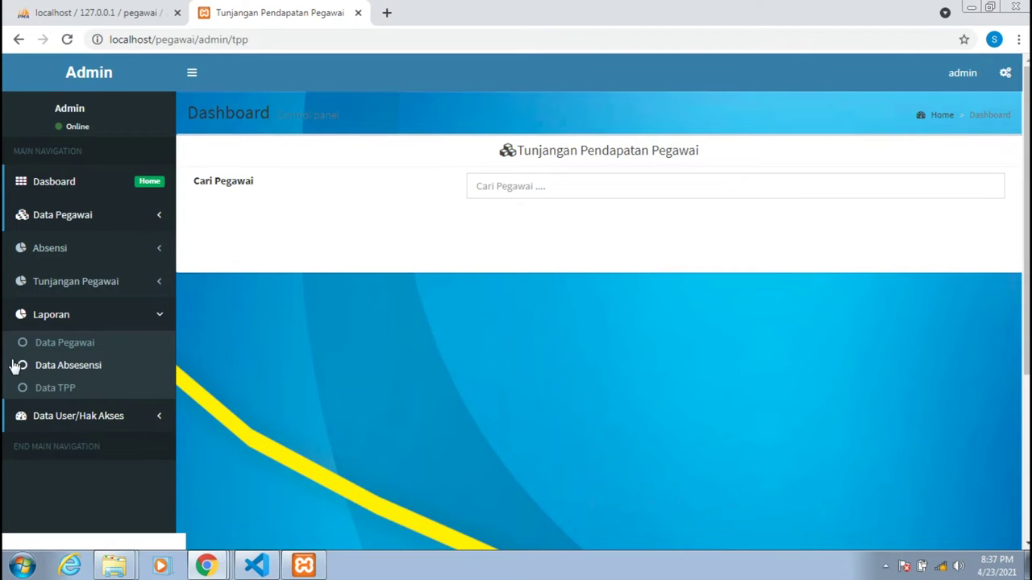
# Browse the Data Pegawai and attendance reports, then open the Data Hak Akses user list.
pyautogui.click(62, 343)
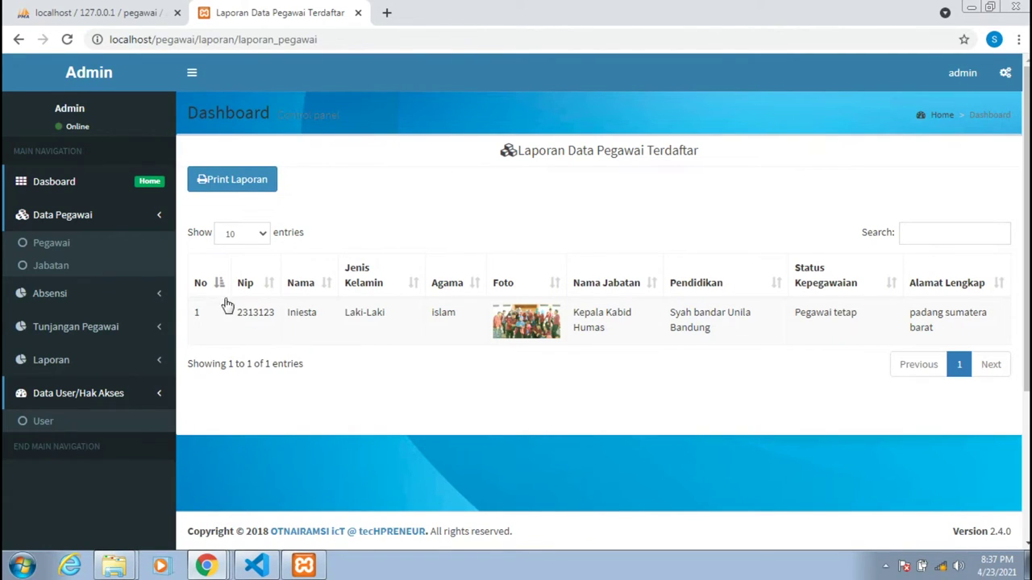
pyautogui.click(113, 366)
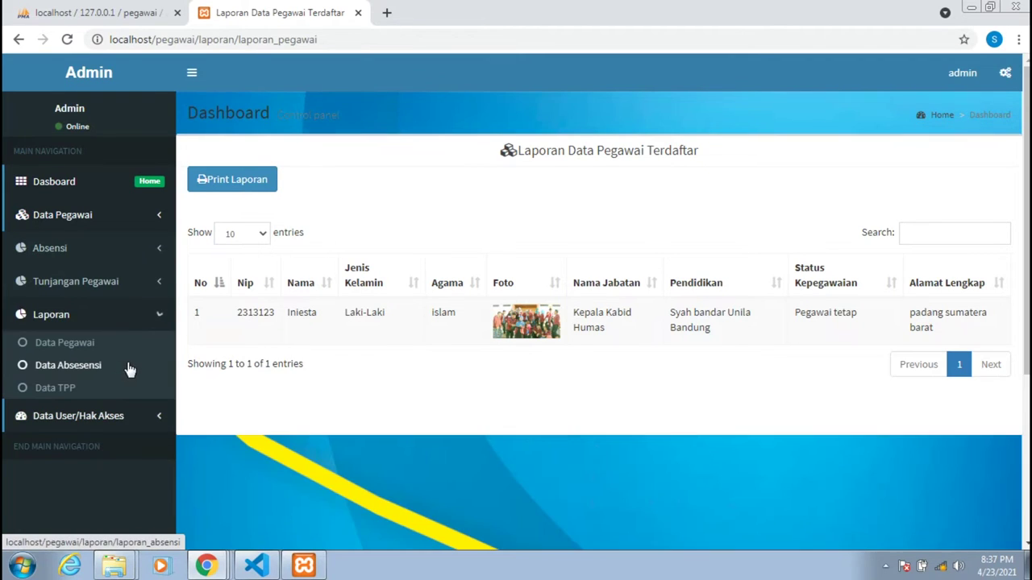
pyautogui.click(87, 369)
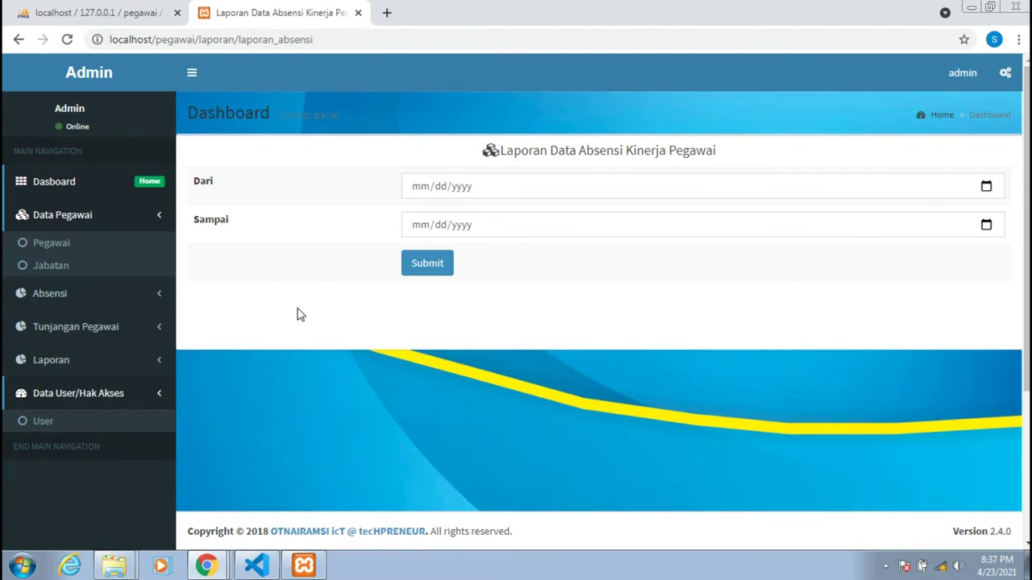
pyautogui.scroll(-2, 298, 295)
pyautogui.scroll(2, 298, 293)
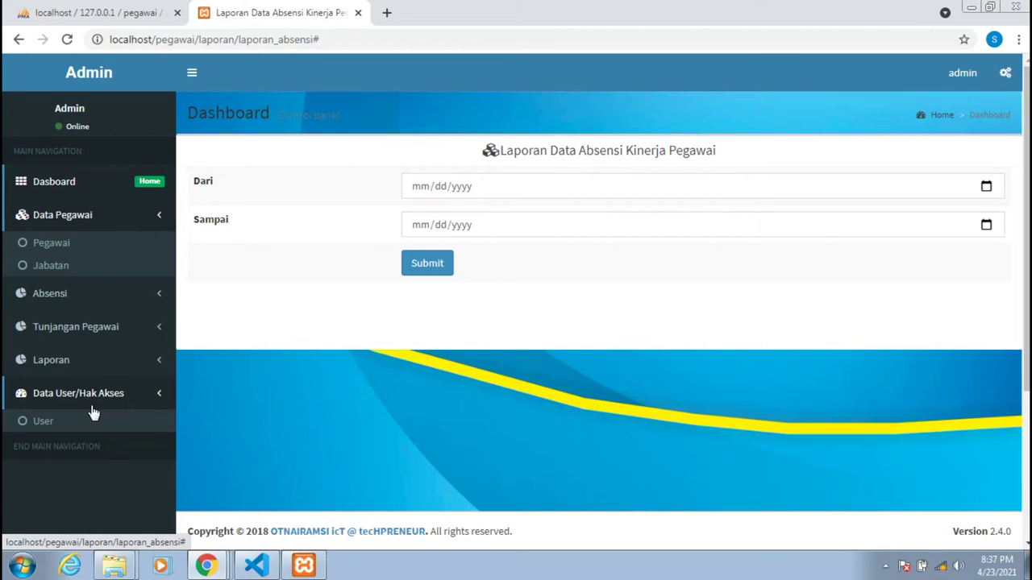
pyautogui.click(43, 421)
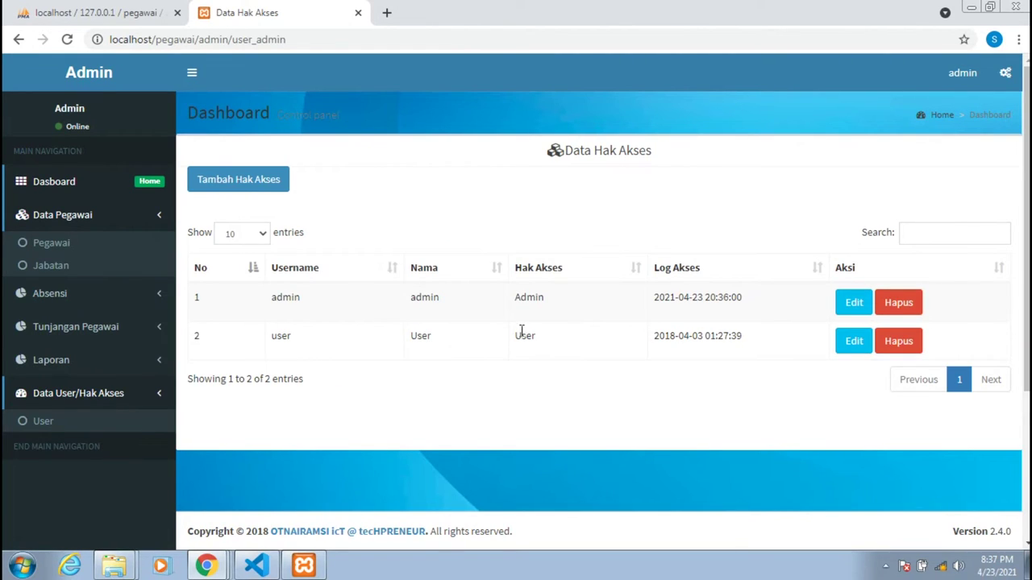
# Start a new access account and fill Nama and Username from saved suggestions.
pyautogui.click(233, 185)
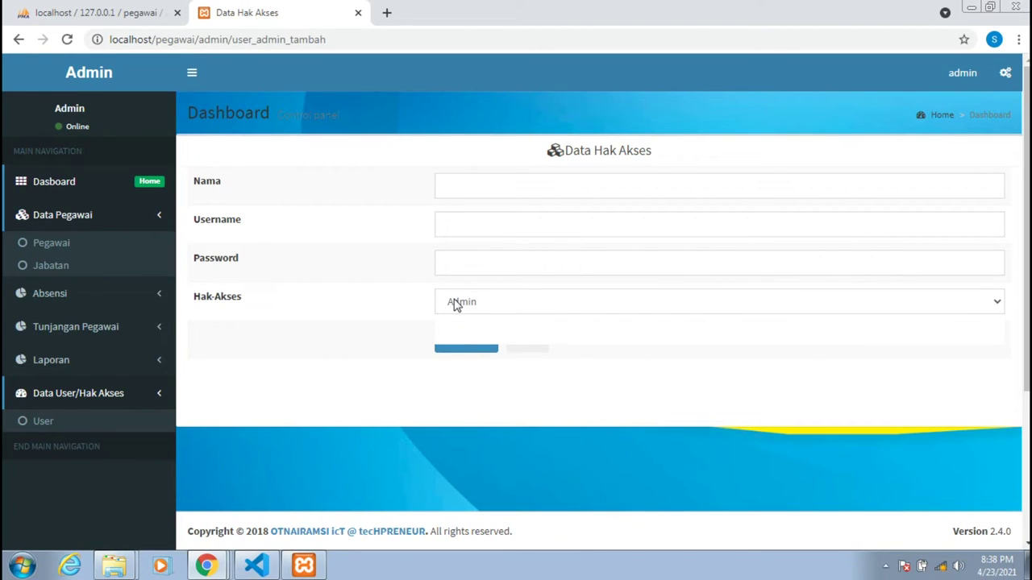
pyautogui.click(455, 305)
pyautogui.click(455, 262)
pyautogui.click(456, 263)
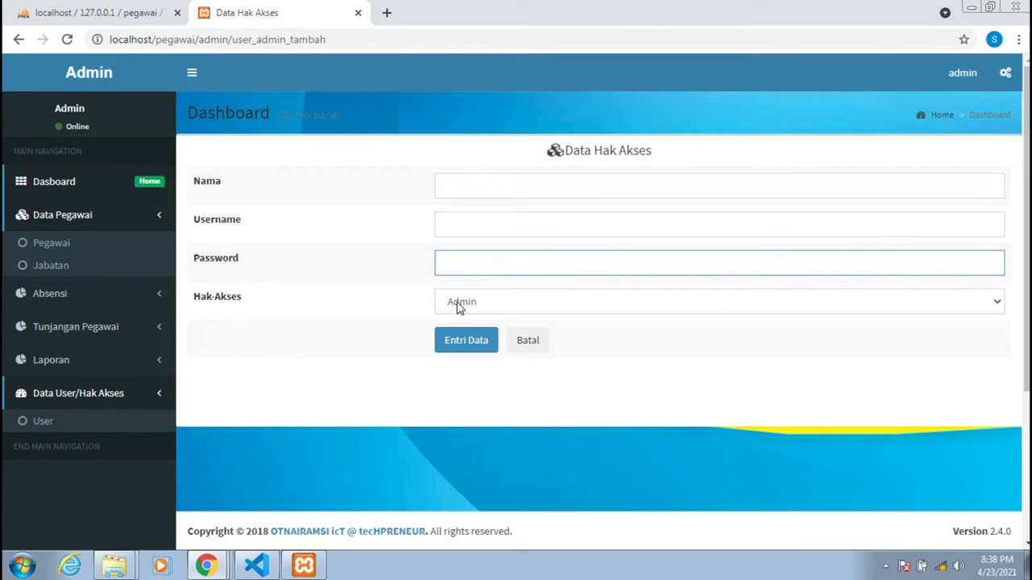
pyautogui.click(472, 183)
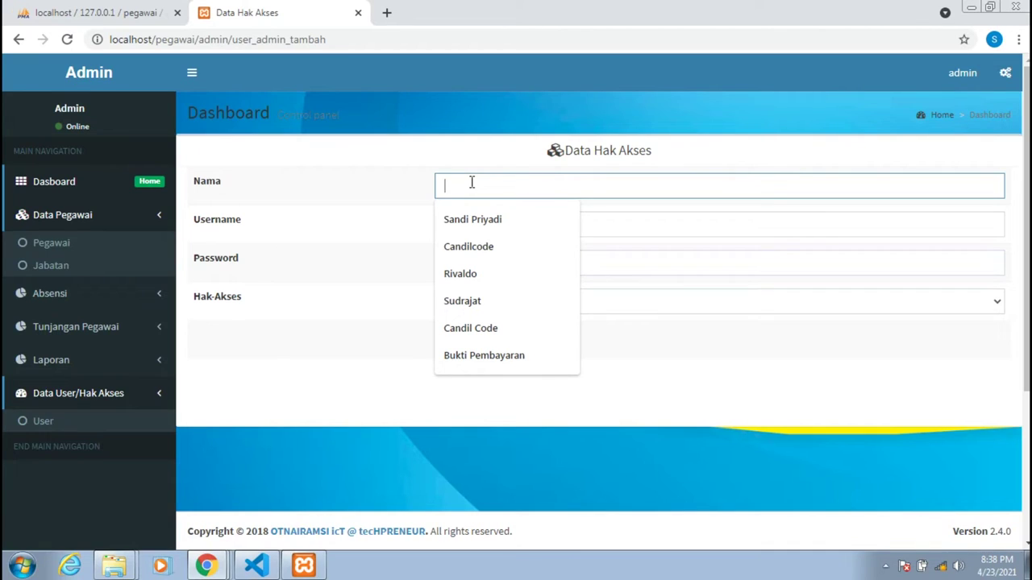
pyautogui.click(477, 213)
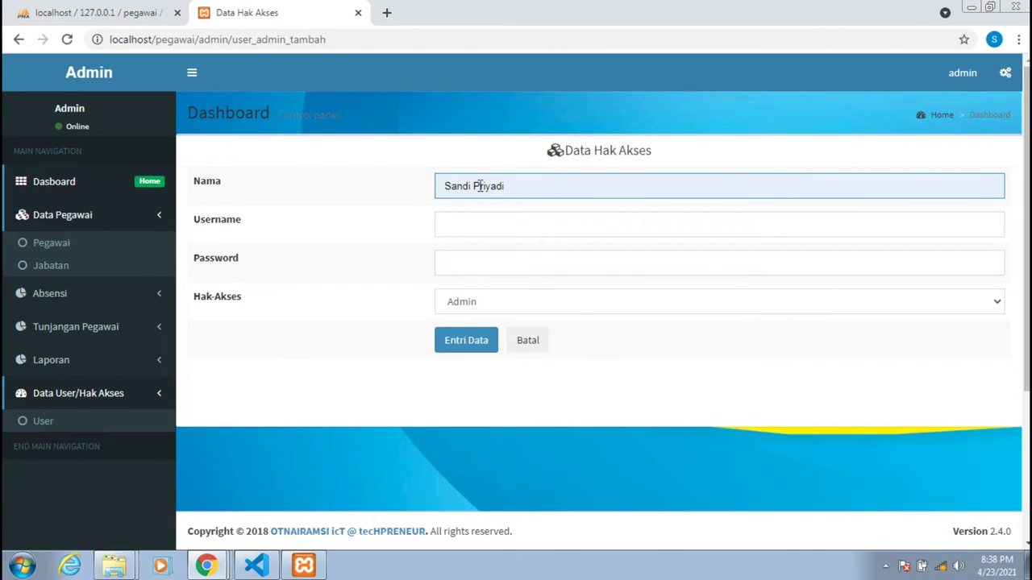
pyautogui.hotkey('ctrl', 'z')
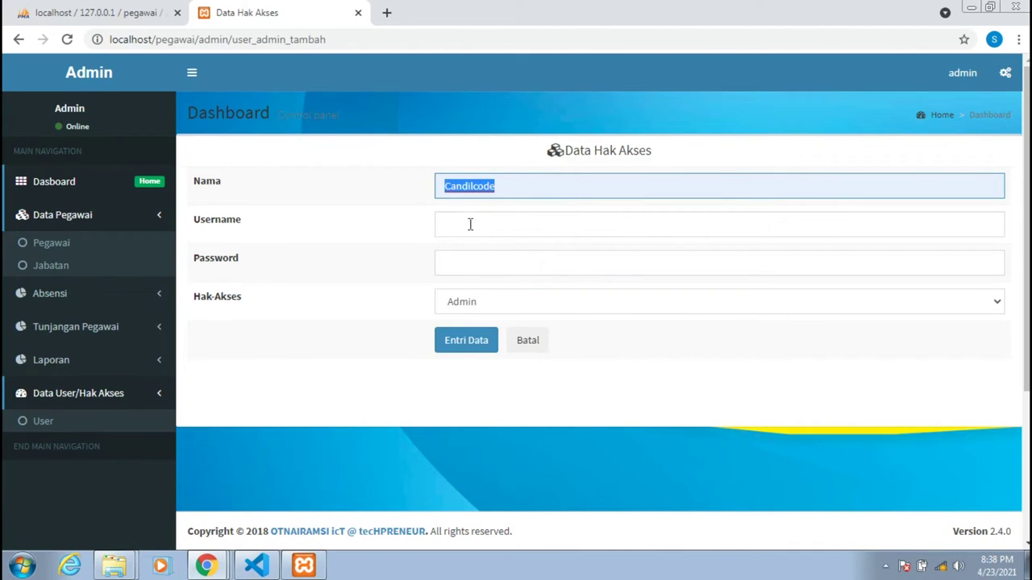
pyautogui.click(470, 226)
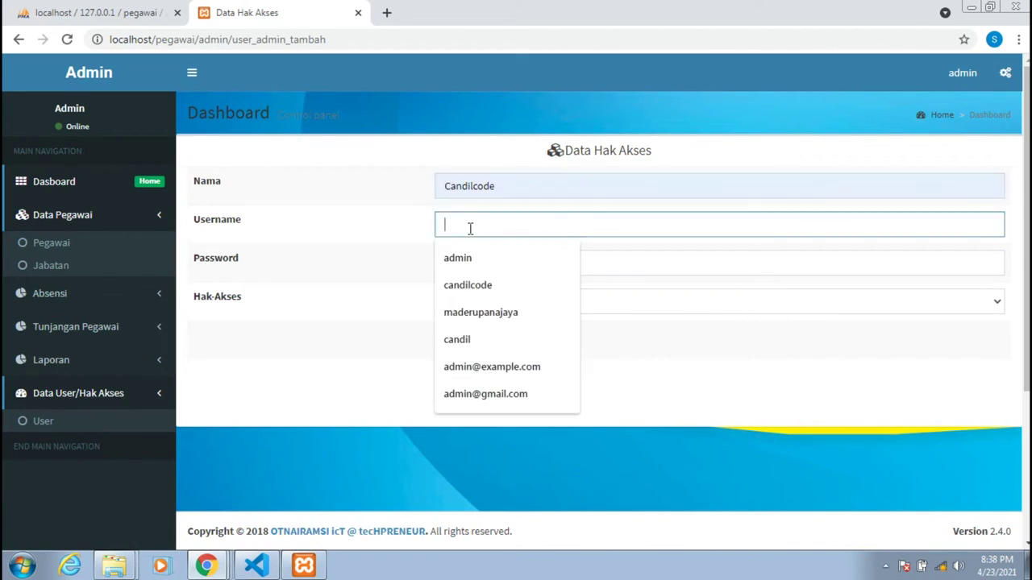
pyautogui.click(465, 292)
pyautogui.click(464, 272)
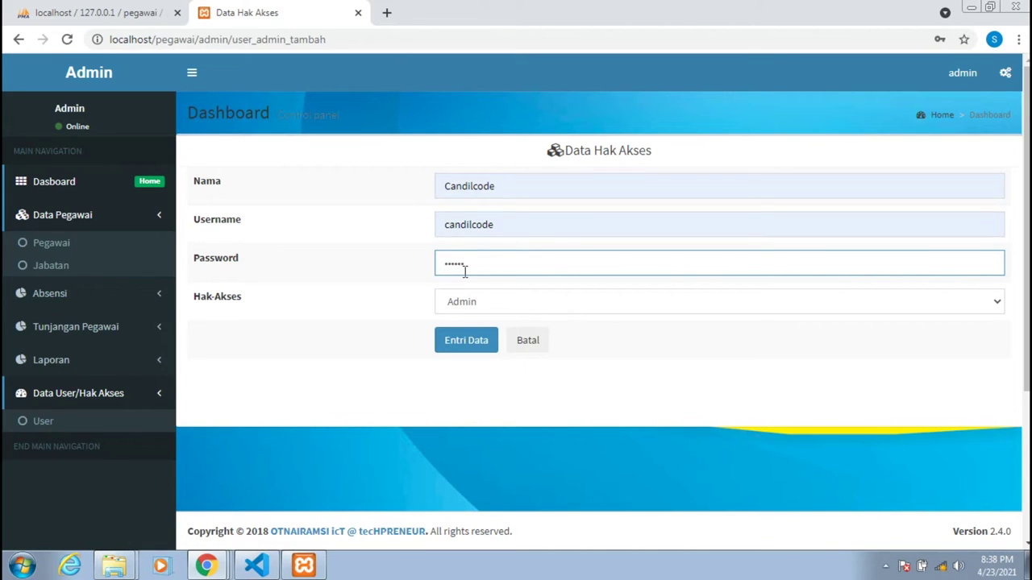
# Replace the autofilled password, set Hak-Akses to User, and save the account.
pyautogui.hotkey('ctrl', 'a')
pyautogui.press('BackSpace')
pyautogui.click(484, 301)
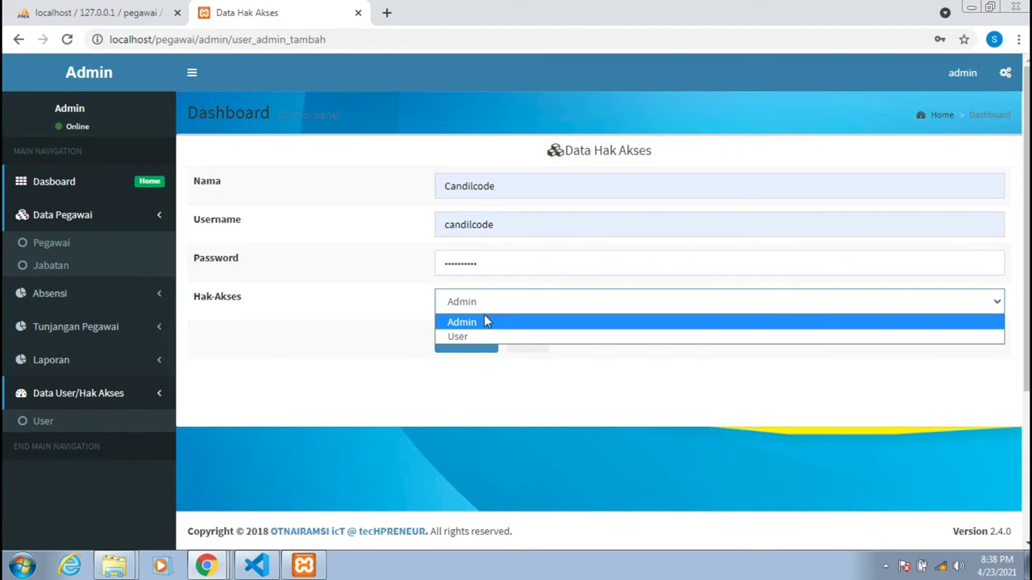
pyautogui.click(474, 337)
pyautogui.click(474, 341)
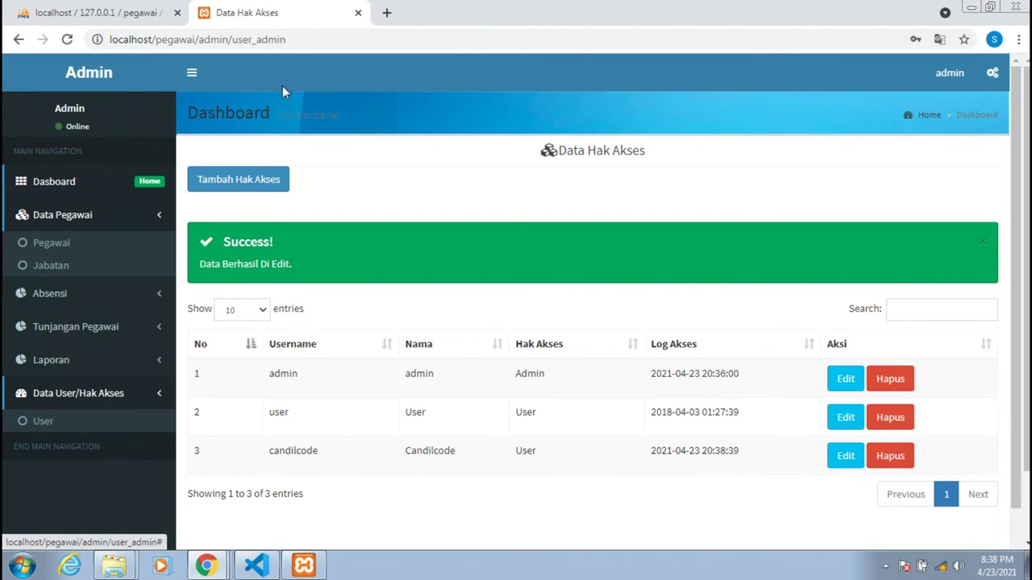
# Sign out of admin and log in with the new User account's credentials.
pyautogui.click(948, 73)
pyautogui.click(921, 247)
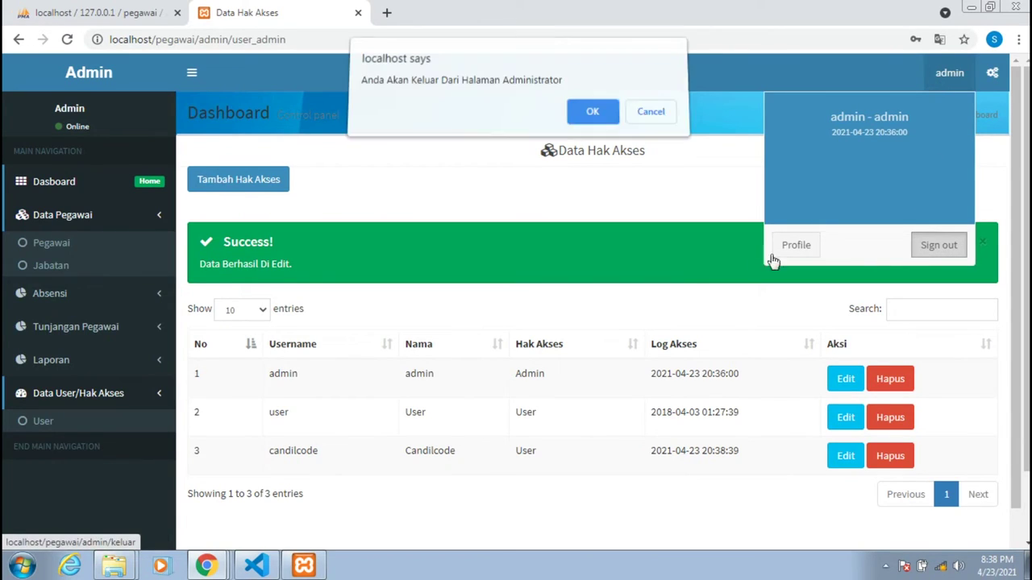
pyautogui.click(610, 127)
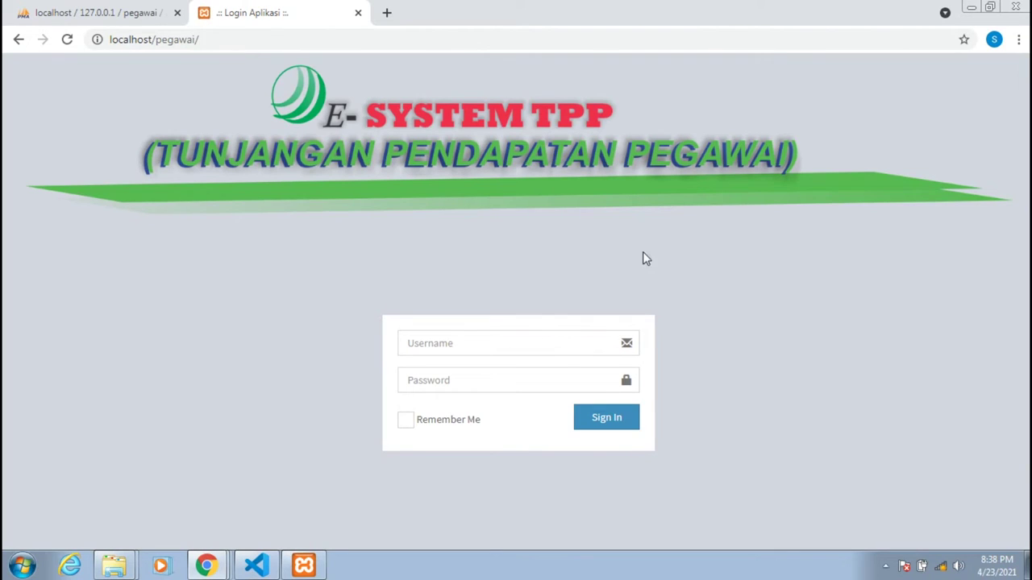
pyautogui.click(494, 339)
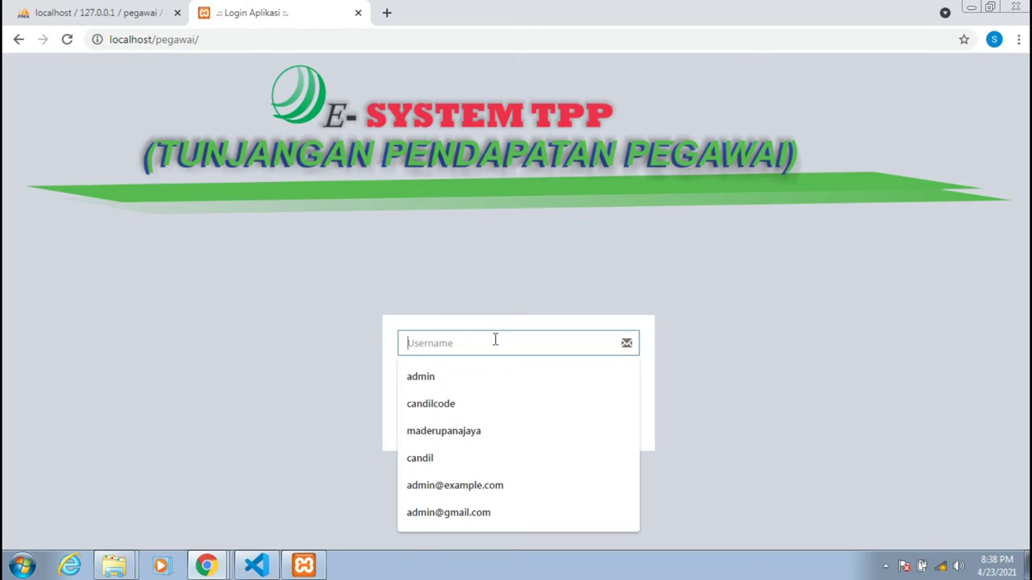
pyautogui.write('ca')
pyautogui.press('Down')
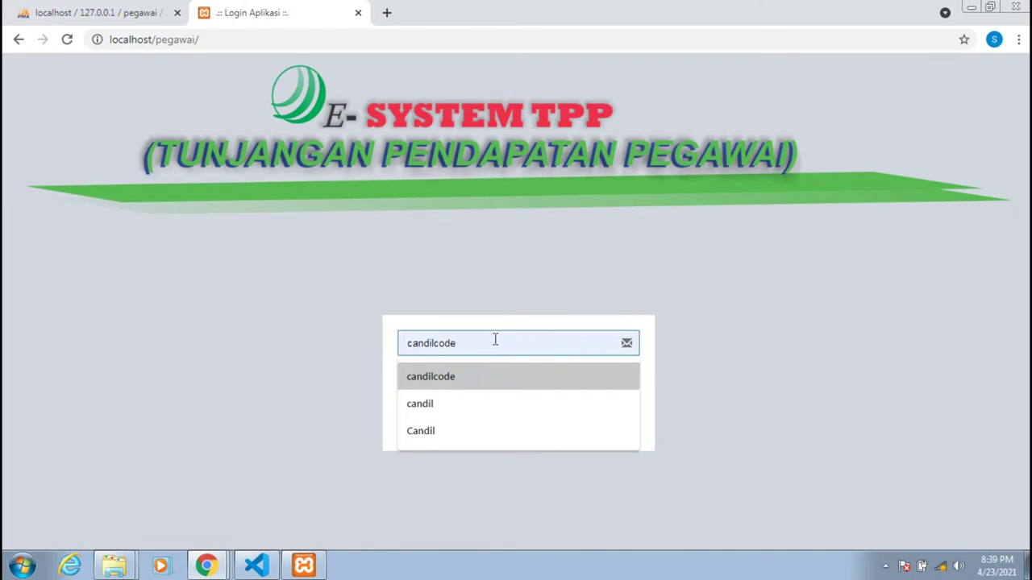
pyautogui.press('Return')
pyautogui.press('Tab')
pyautogui.write('1')
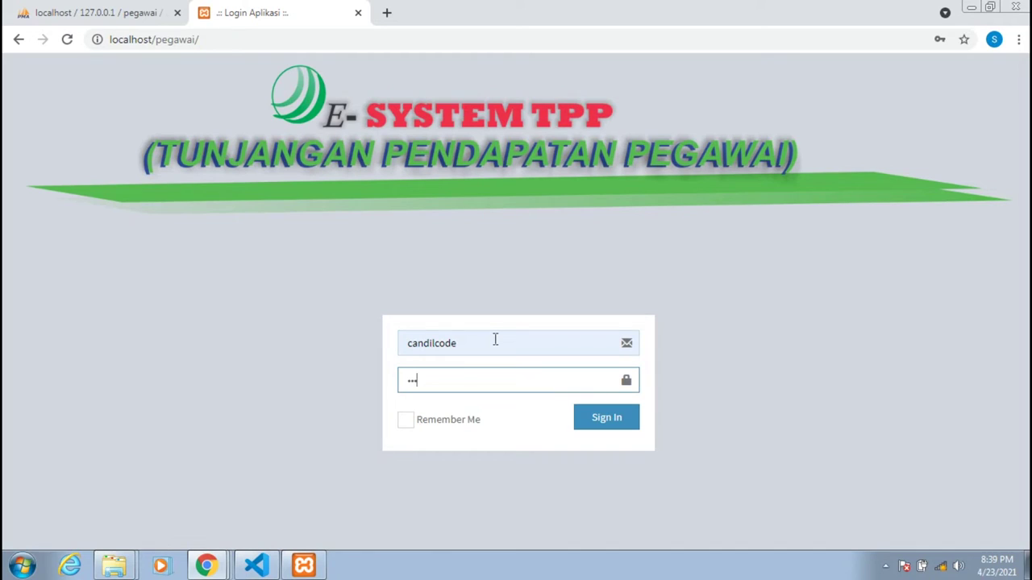
pyautogui.press('Return')
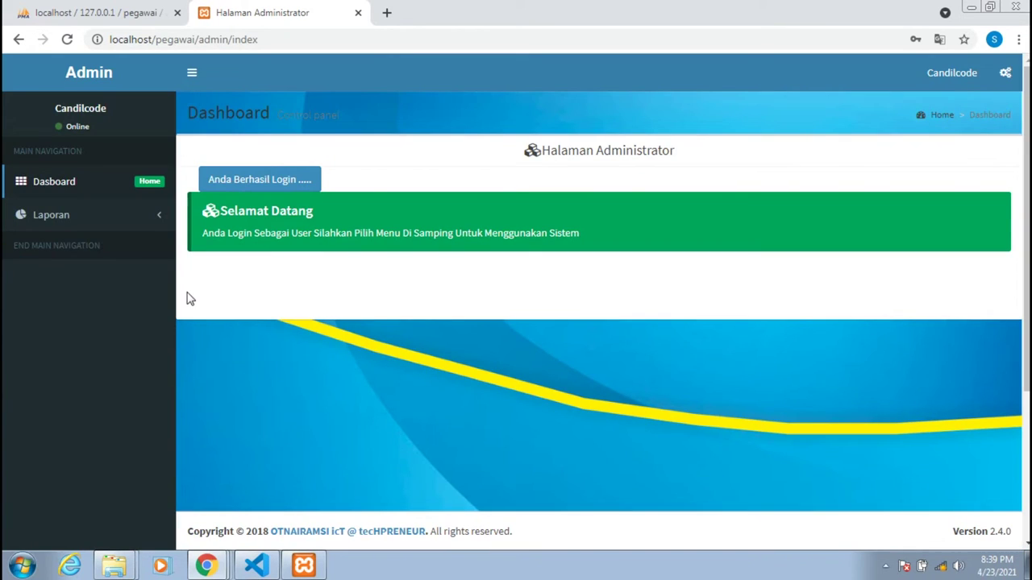
# Check the Laporan section and reload the user dashboard.
pyautogui.click(120, 216)
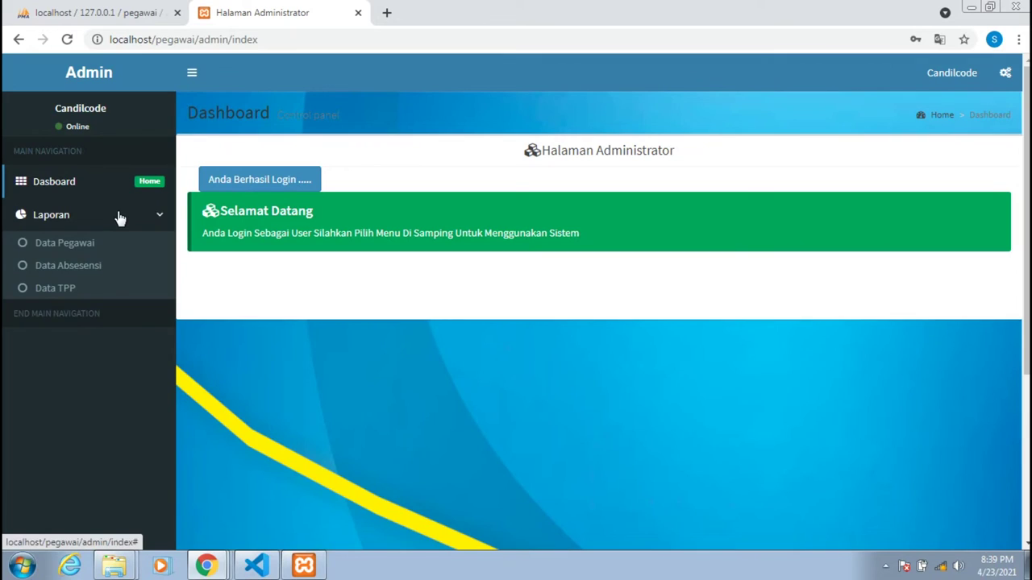
pyautogui.click(119, 216)
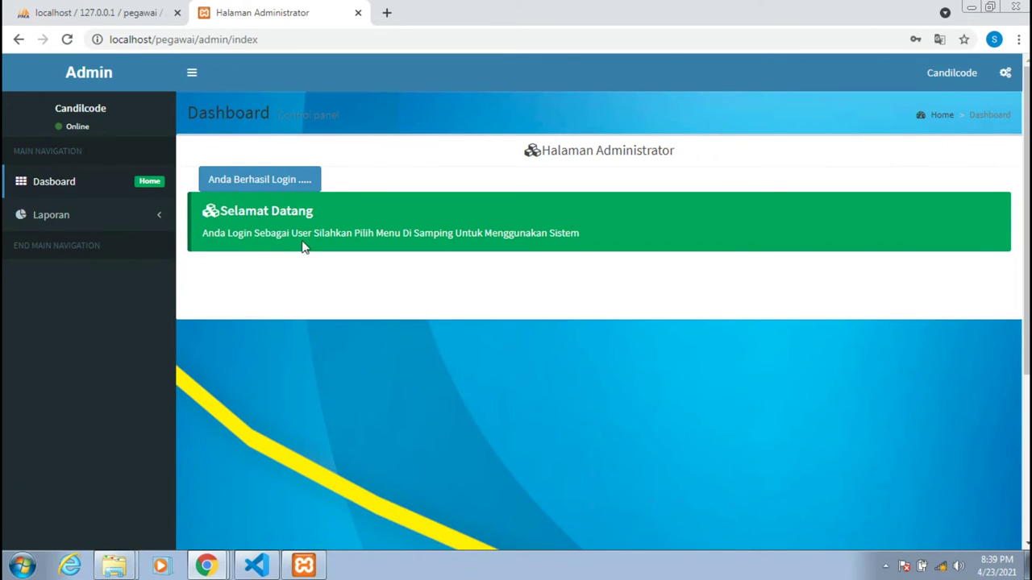
pyautogui.click(72, 188)
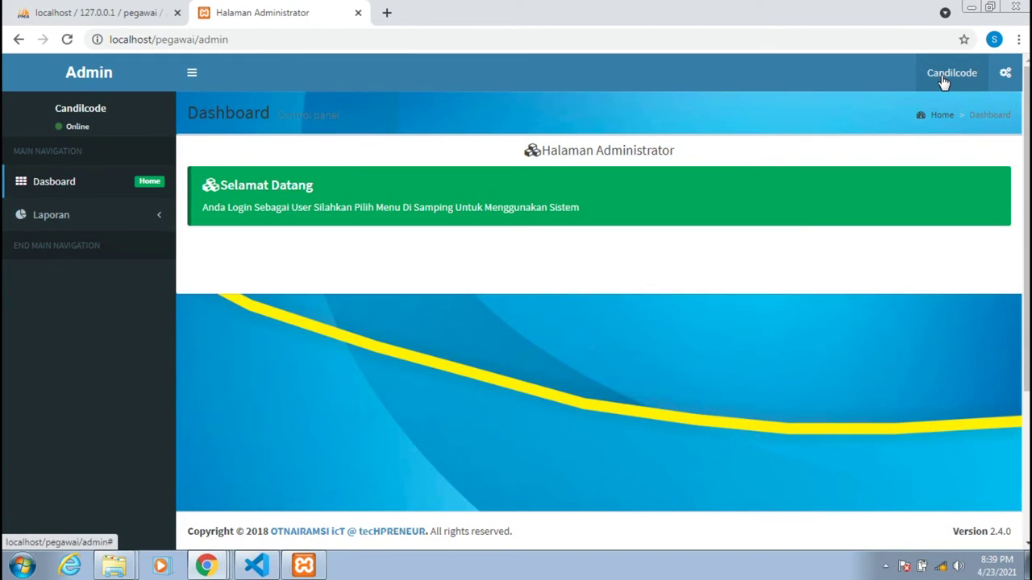
# Sign out of the User account.
pyautogui.click(943, 81)
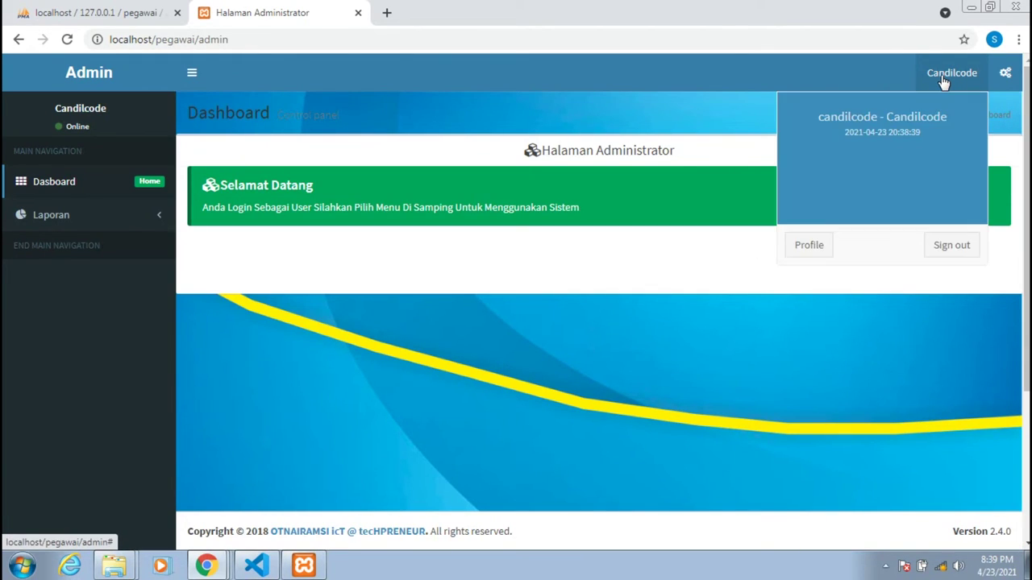
pyautogui.click(954, 251)
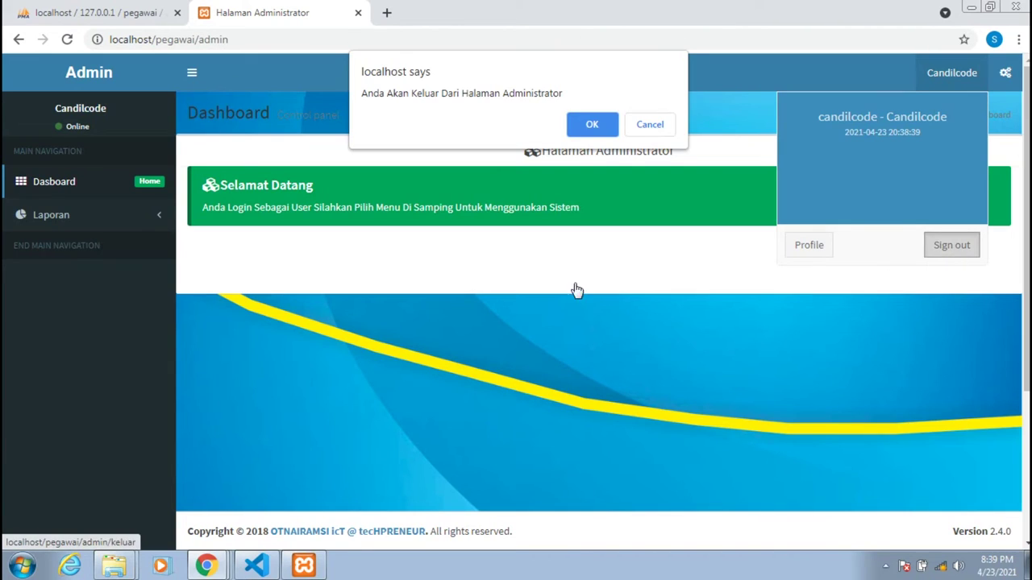
pyautogui.click(591, 124)
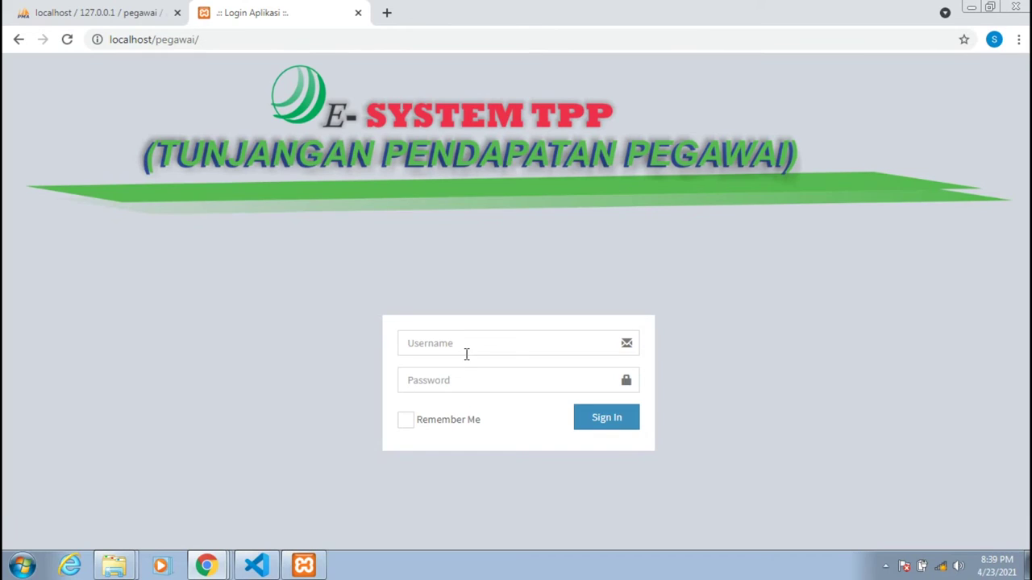
# Log back in as admin with the saved login and dismiss Chrome's password warning.
pyautogui.click(466, 354)
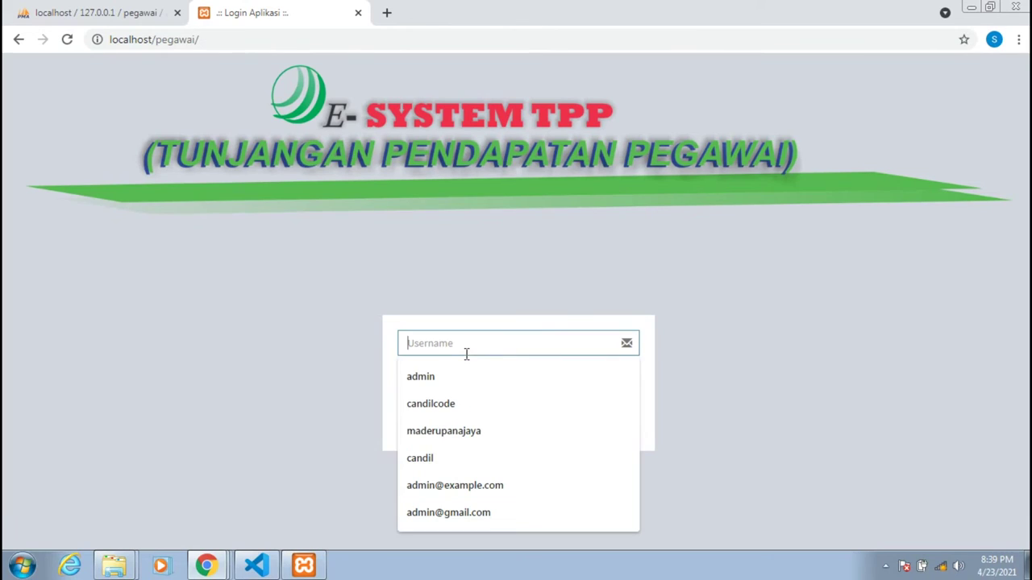
pyautogui.click(465, 373)
pyautogui.click(466, 378)
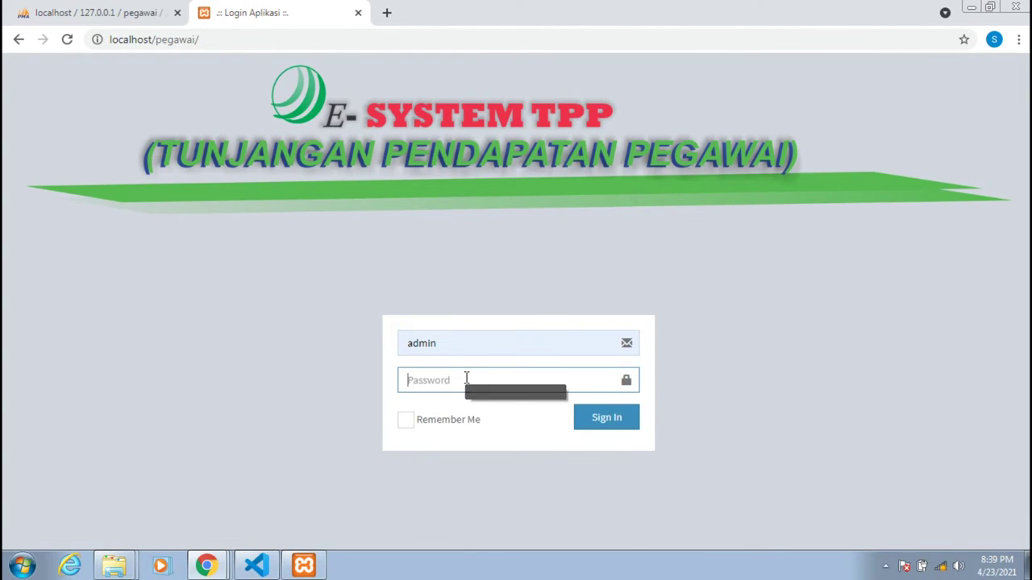
pyautogui.write('a')
pyautogui.press('Return')
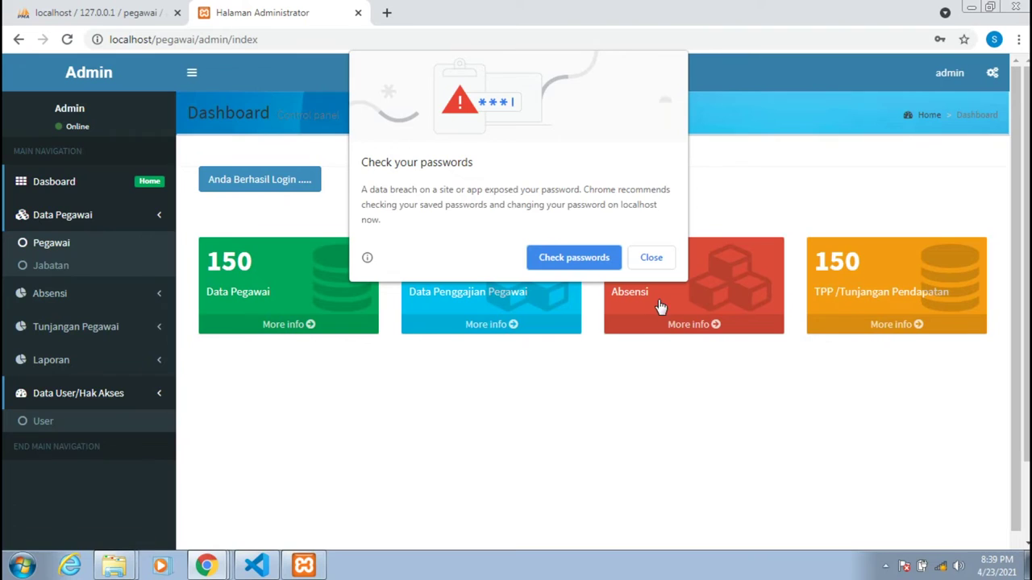
pyautogui.click(651, 257)
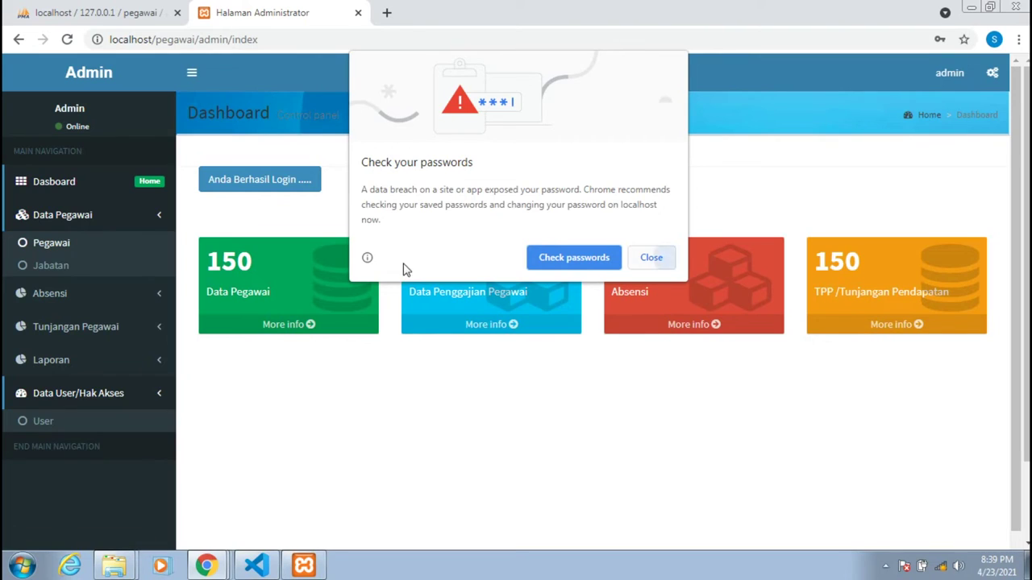
# Open Data Pegawai > Pegawai, start a new employee with Tambah, and scroll the form.
pyautogui.click(51, 243)
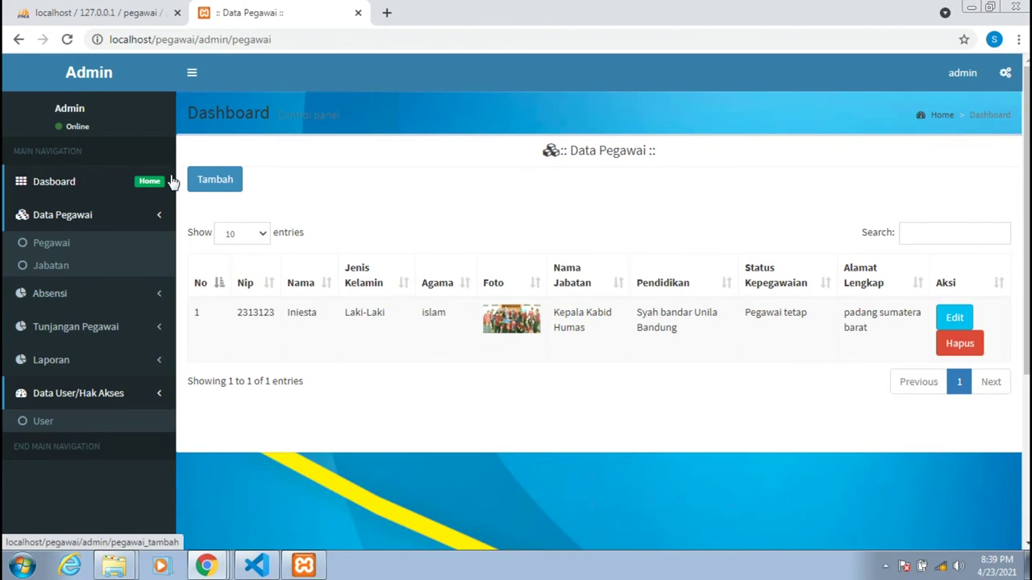
pyautogui.click(199, 190)
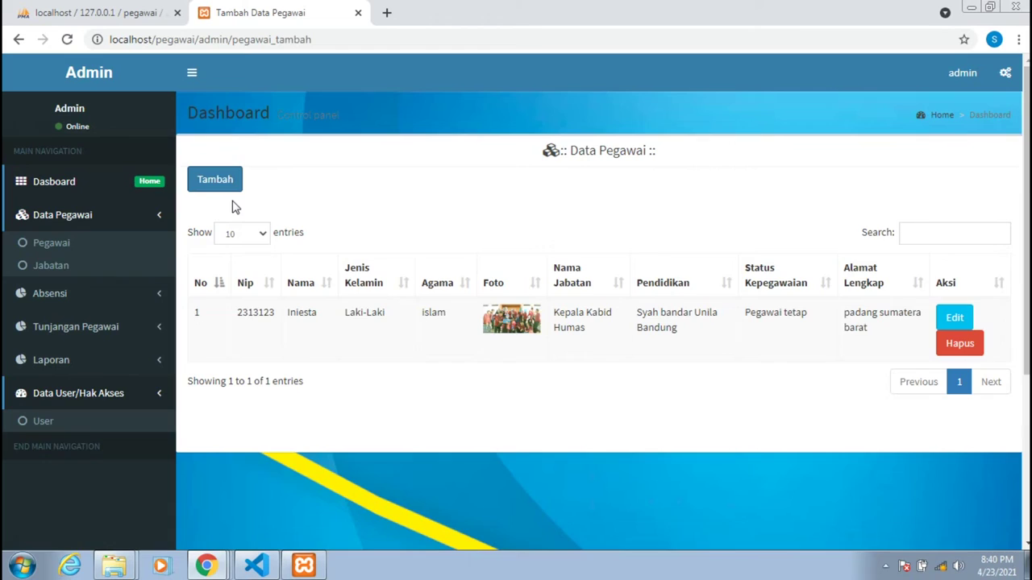
pyautogui.scroll(-1, 399, 282)
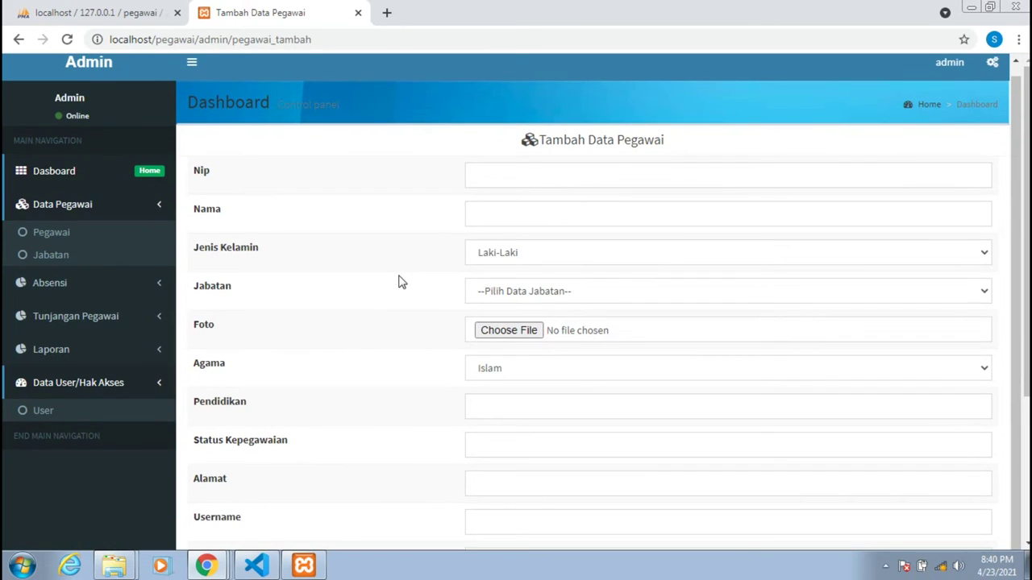
pyautogui.scroll(1, 352, 329)
pyautogui.scroll(-1, 355, 329)
pyautogui.scroll(-3, 352, 329)
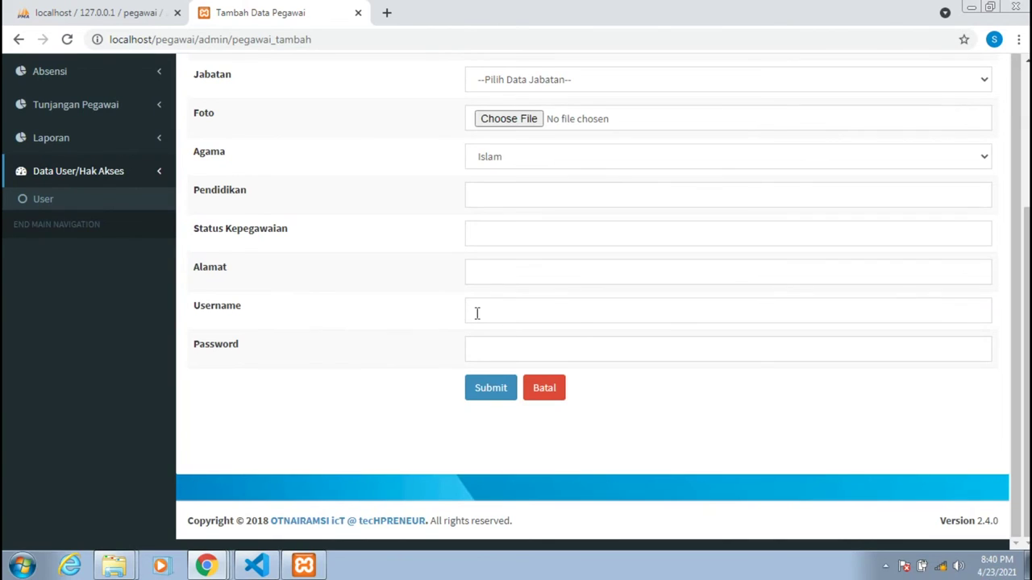
pyautogui.scroll(1, 476, 313)
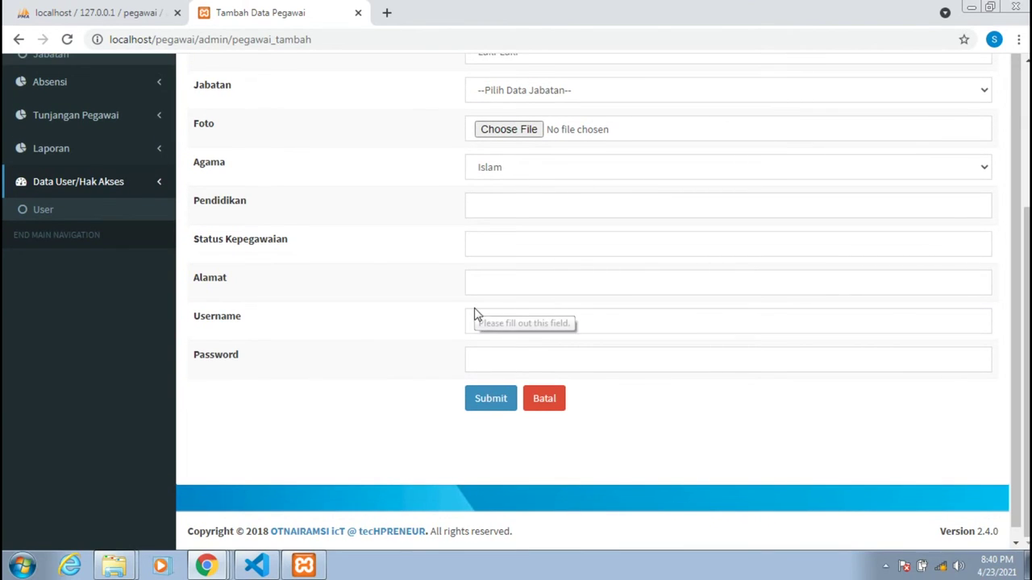
pyautogui.scroll(3, 475, 311)
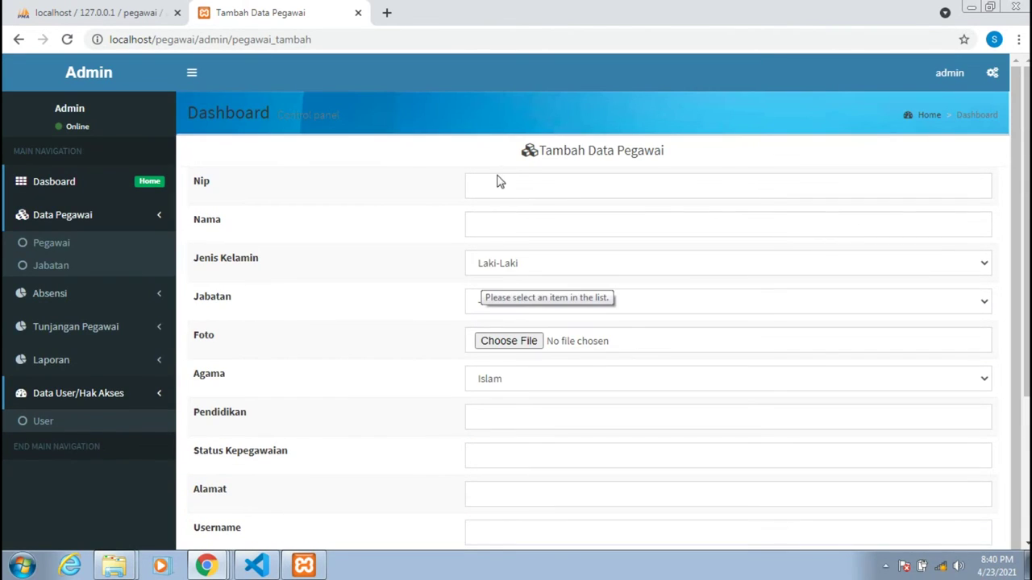
# Fill NIP and Nama from autofill and set gender to Laki-Laki.
pyautogui.click(493, 182)
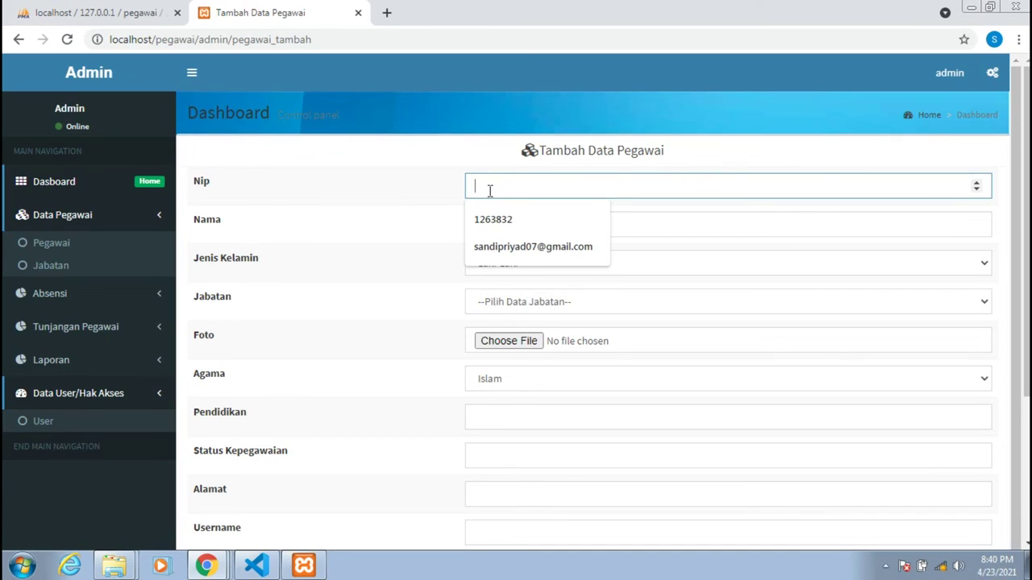
pyautogui.click(488, 215)
pyautogui.click(489, 224)
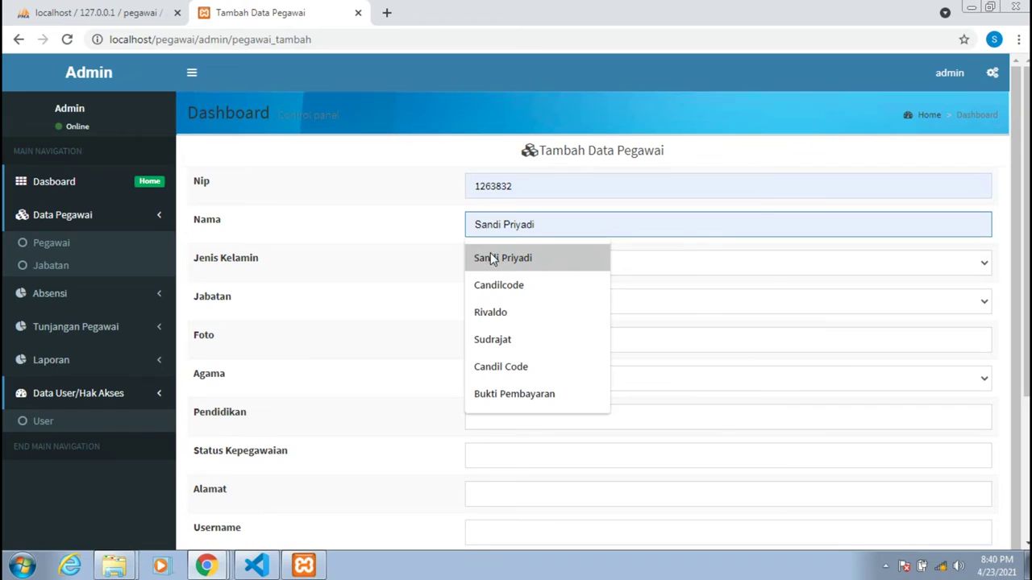
pyautogui.click(490, 255)
pyautogui.click(490, 260)
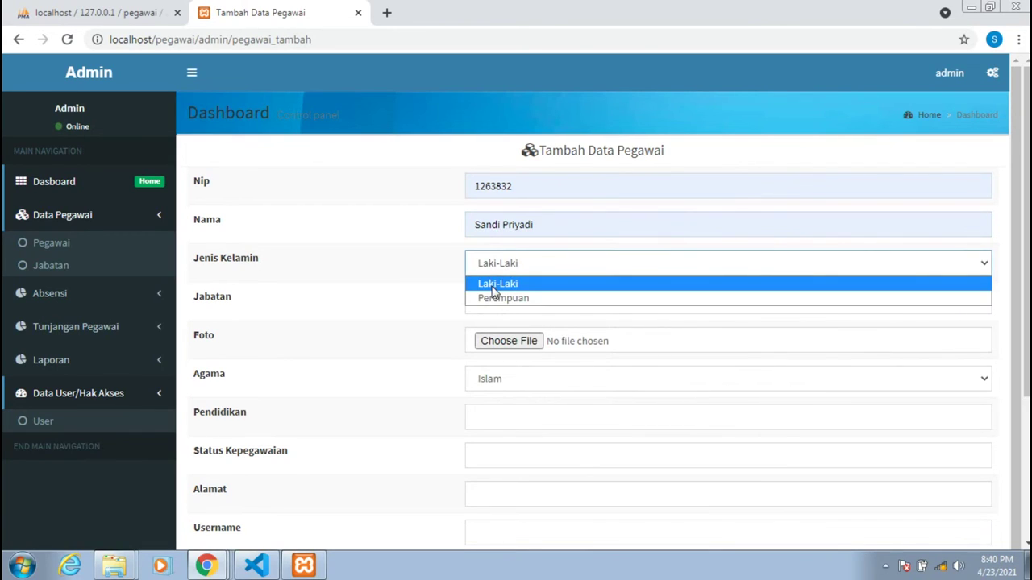
pyautogui.click(493, 289)
# Set Jabatan to Kepala Kabid Humas and keep Agama as Islam.
pyautogui.click(497, 305)
pyautogui.click(498, 330)
pyautogui.press('Down')
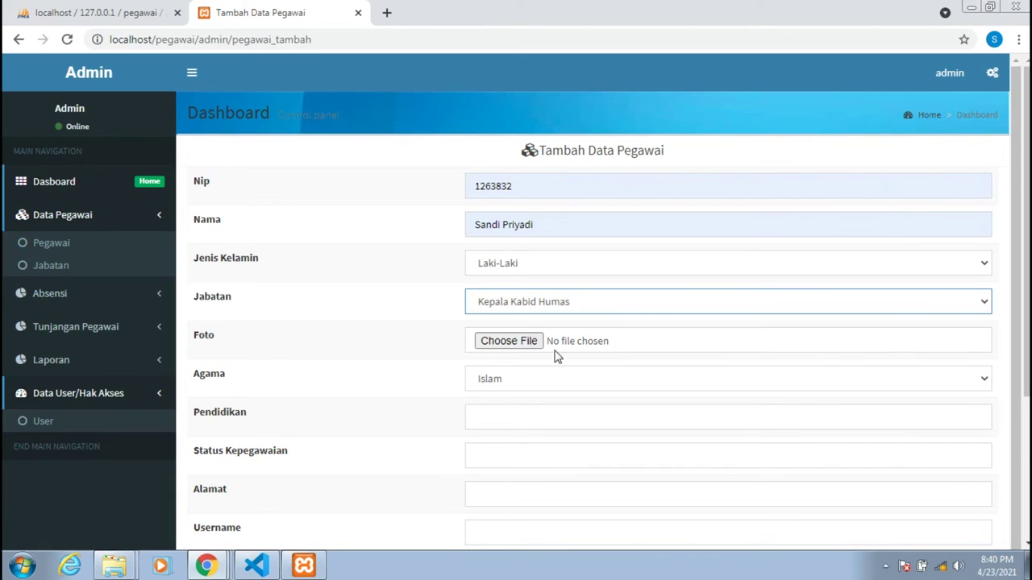
pyautogui.press('Tab')
pyautogui.press('Tab')
pyautogui.hotkey('alt', 'Down')
pyautogui.click(500, 372)
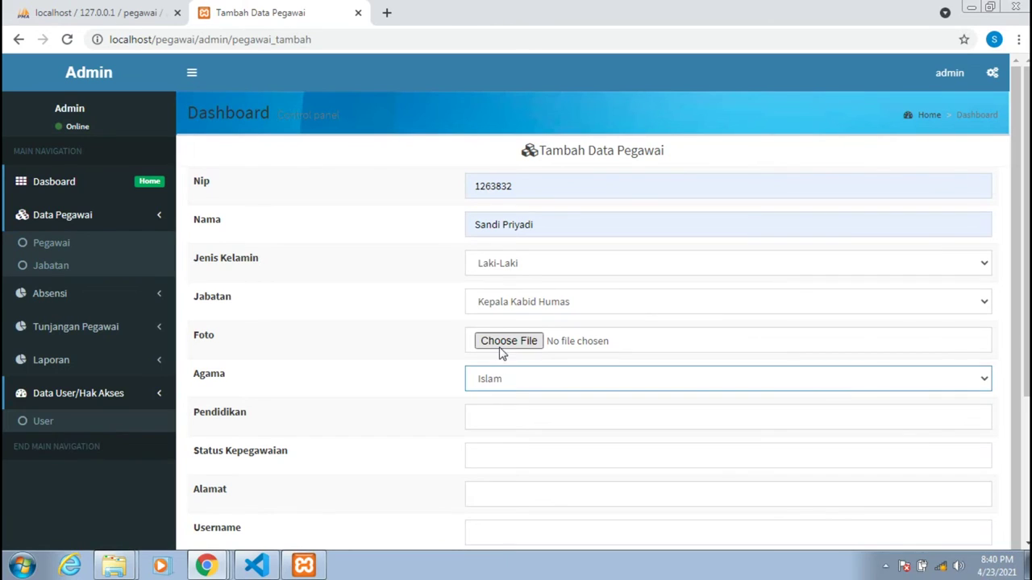
pyautogui.click(504, 342)
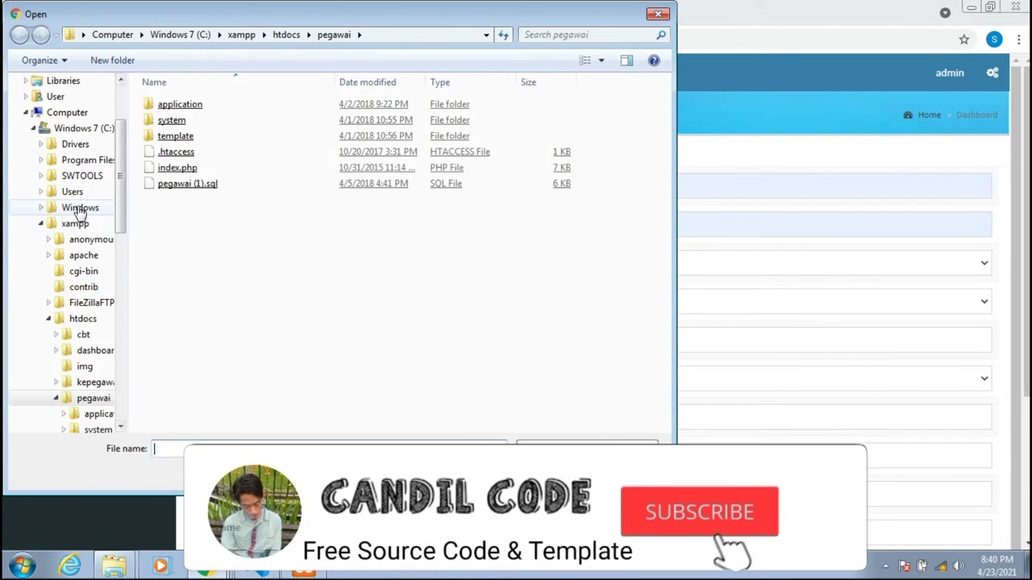
# Browse to Downloads\Telegram Desktop\Dnload and pick the man's removebg-preview PNG as Foto.
pyautogui.click(74, 194)
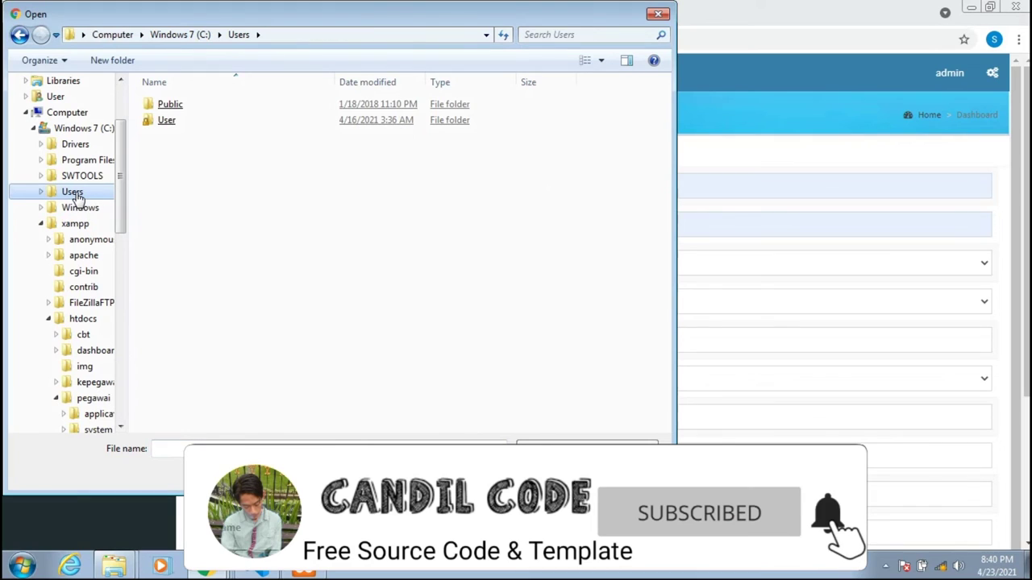
pyautogui.click(167, 126)
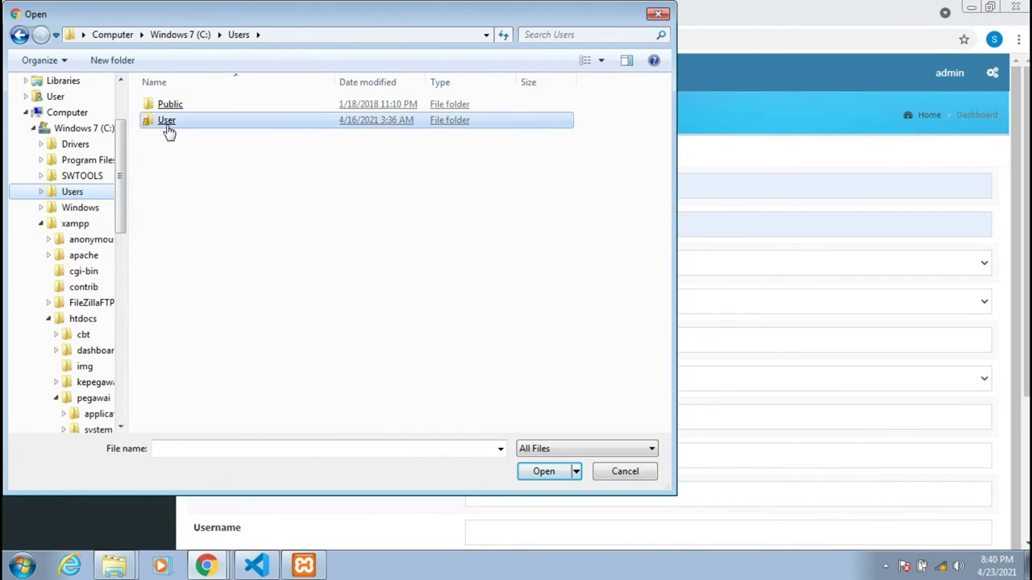
pyautogui.doubleClick(167, 122)
pyautogui.doubleClick(179, 154)
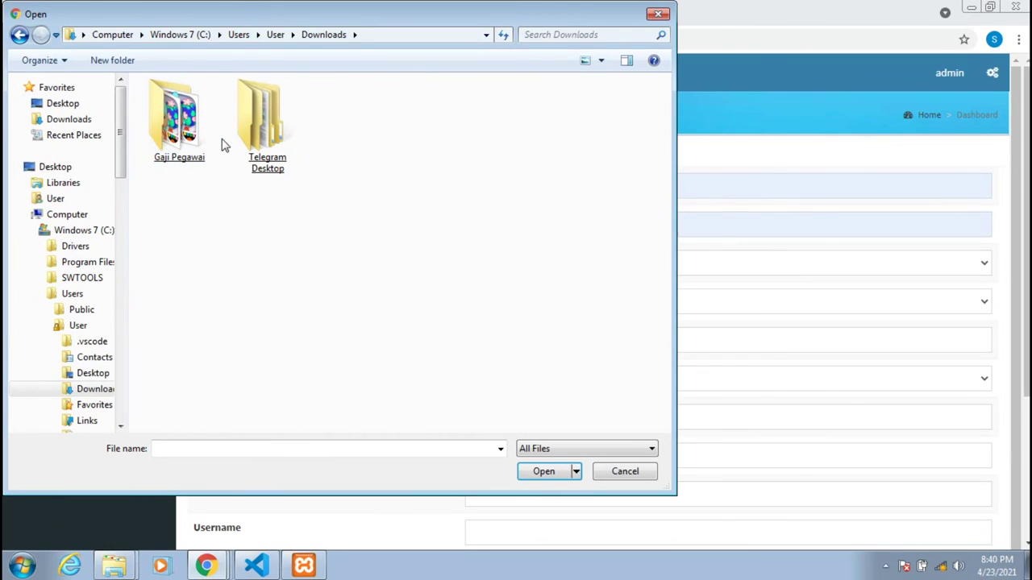
pyautogui.doubleClick(248, 117)
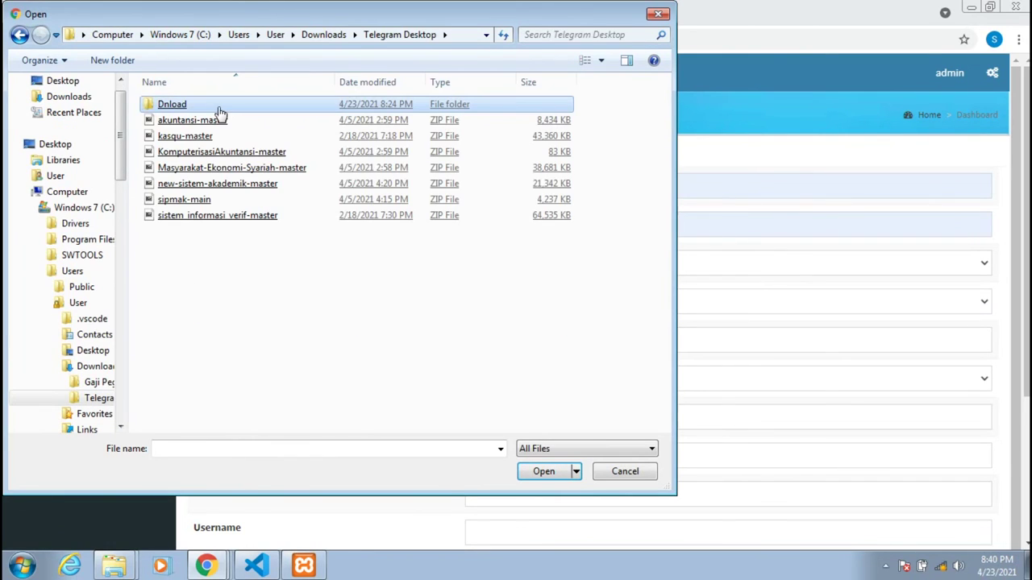
pyautogui.doubleClick(217, 108)
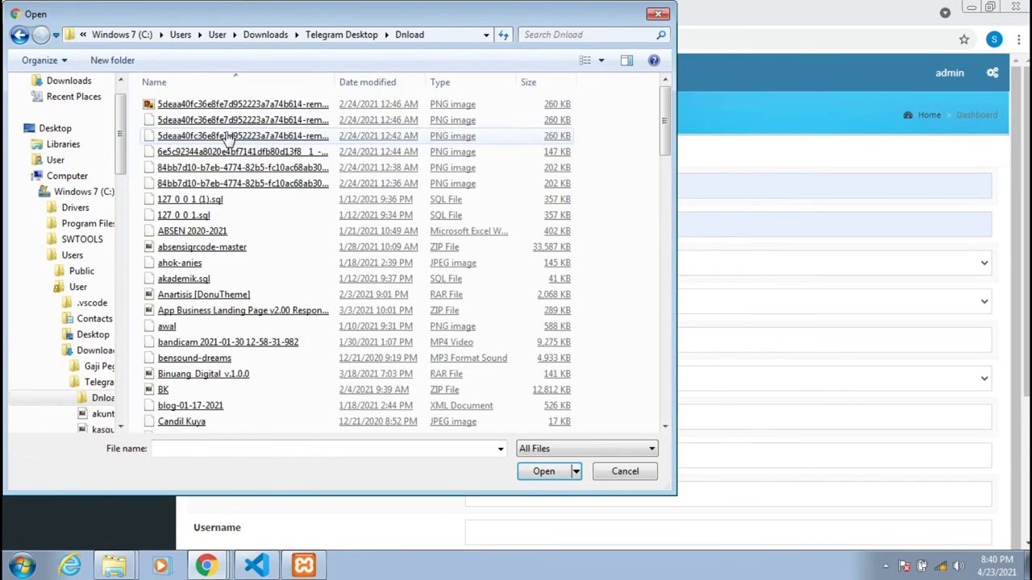
pyautogui.click(224, 138)
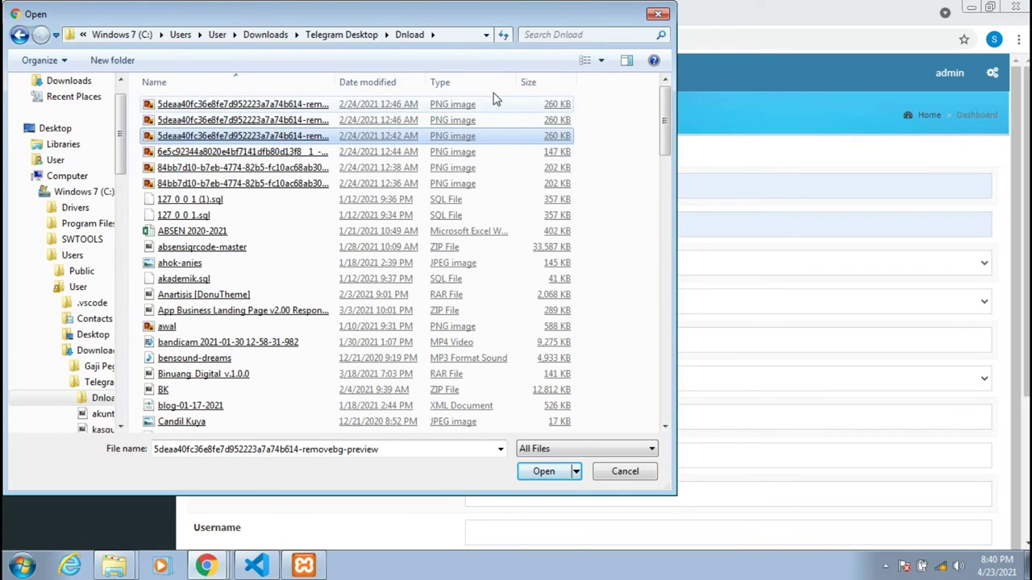
pyautogui.click(591, 64)
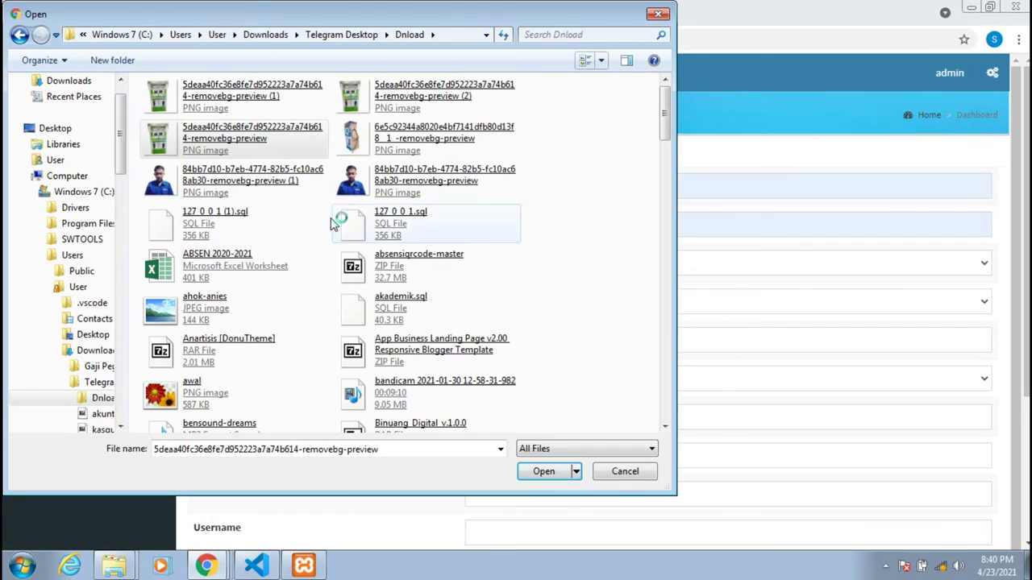
pyautogui.doubleClick(439, 175)
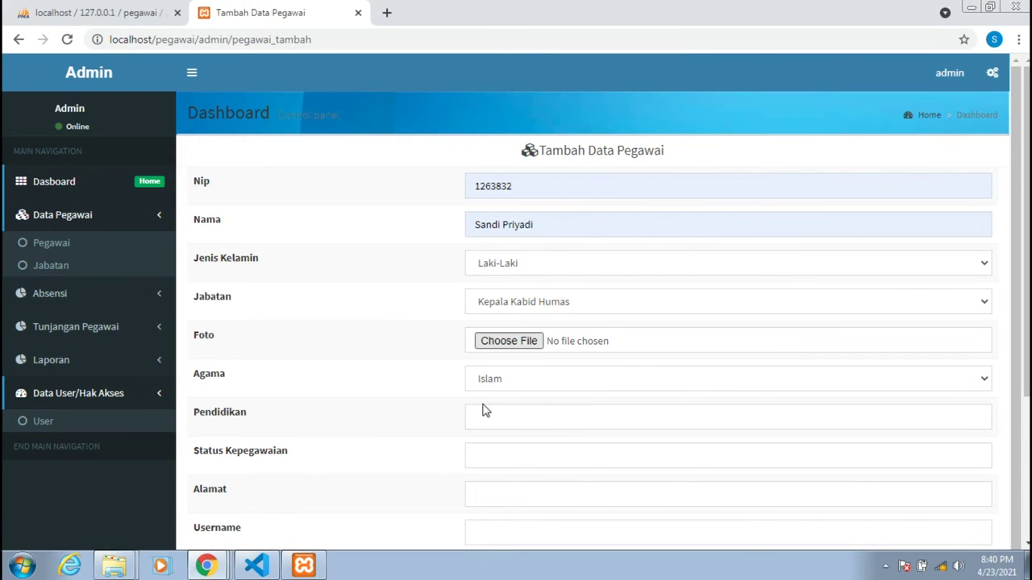
# Enter education smp, status Ngambang and the employee's address.
pyautogui.scroll(-1, 484, 403)
pyautogui.click(484, 403)
pyautogui.write('smp')
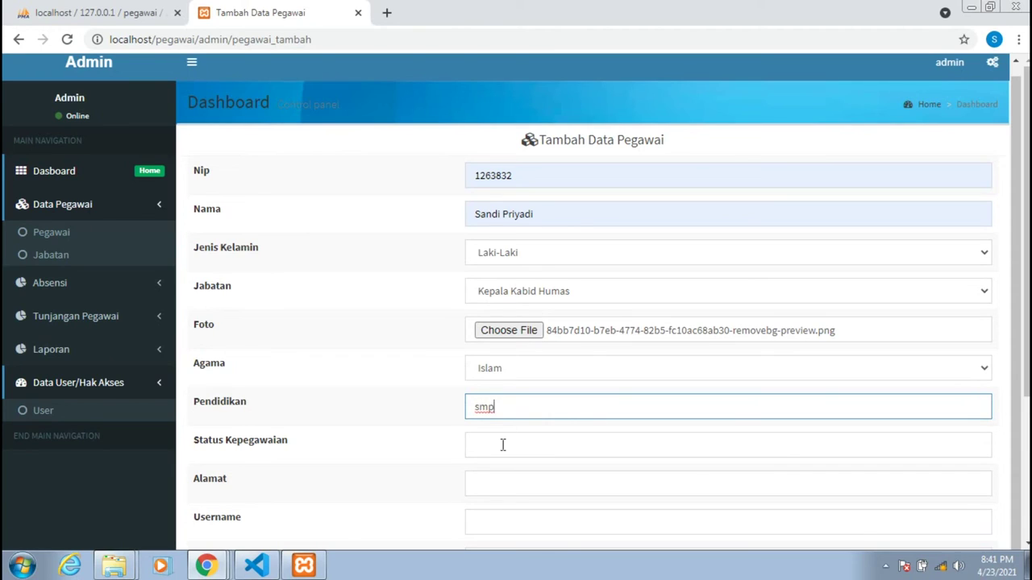
pyautogui.click(503, 445)
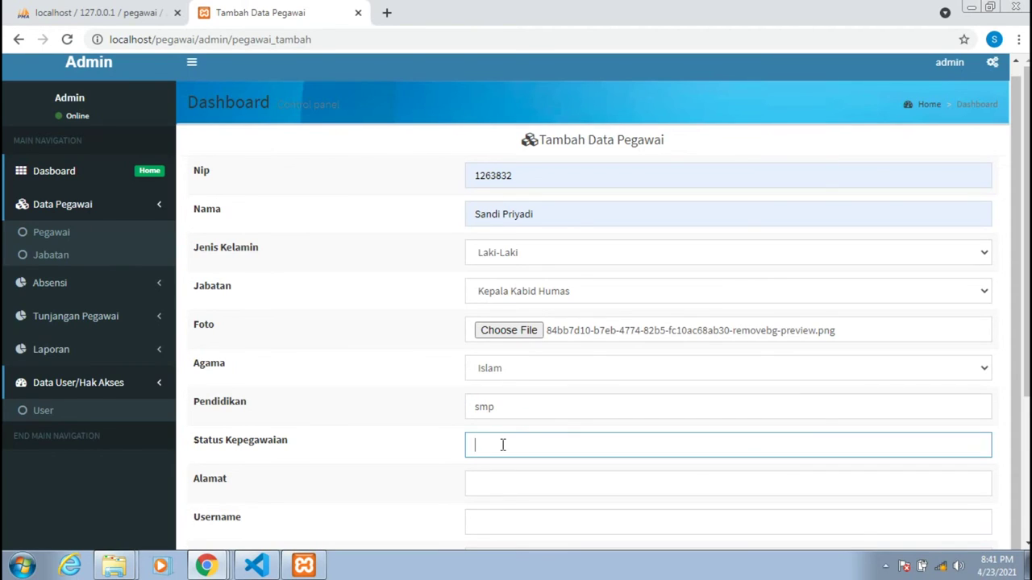
pyautogui.click(489, 490)
pyautogui.write('Dis')
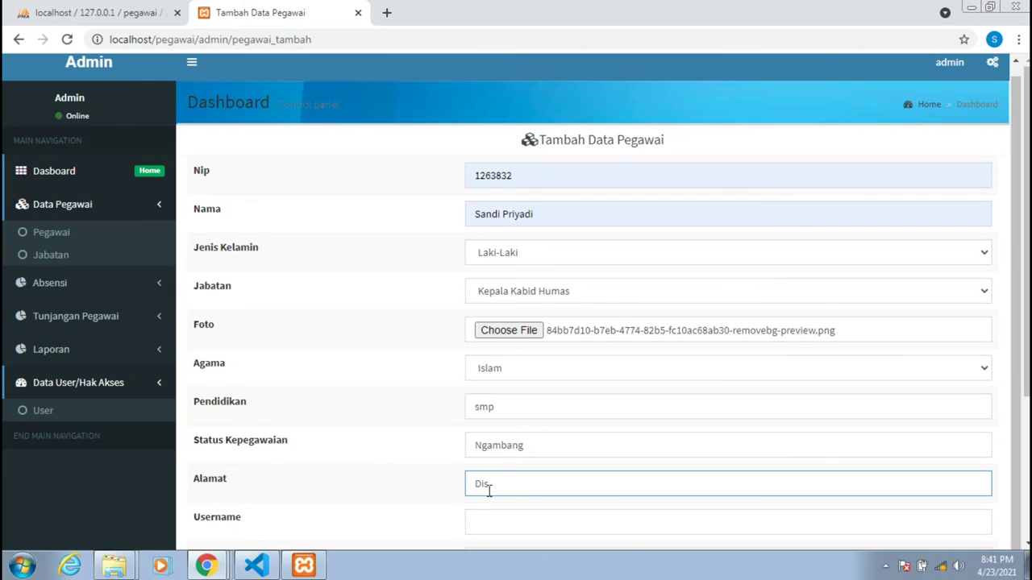
pyautogui.write('ini Ajah')
# Enter the employee's login username and password, and submit the record.
pyautogui.click(493, 523)
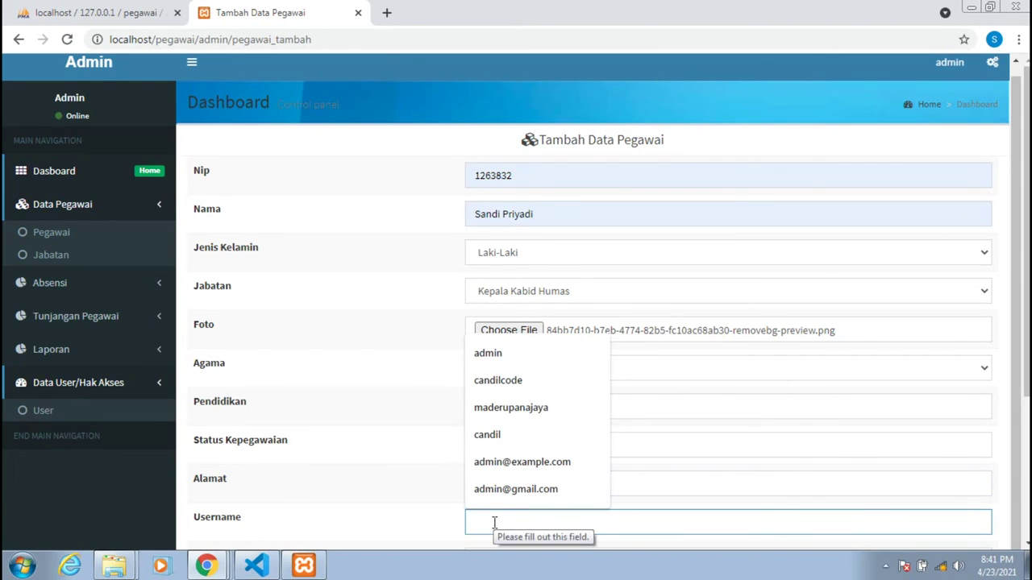
pyautogui.write('ca')
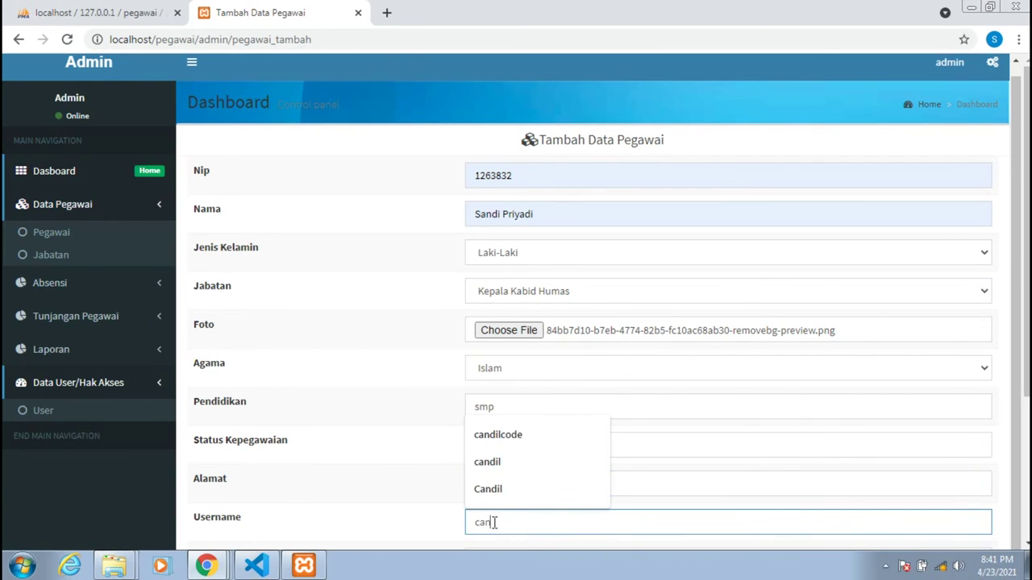
pyautogui.write('ndil')
pyautogui.scroll(-3, 449, 522)
pyautogui.click(487, 412)
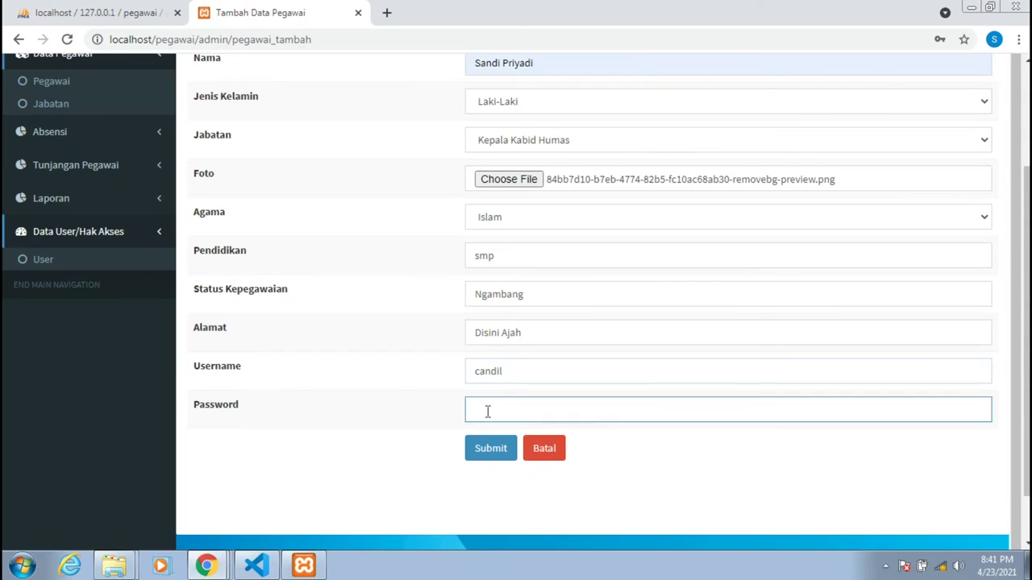
pyautogui.click(488, 456)
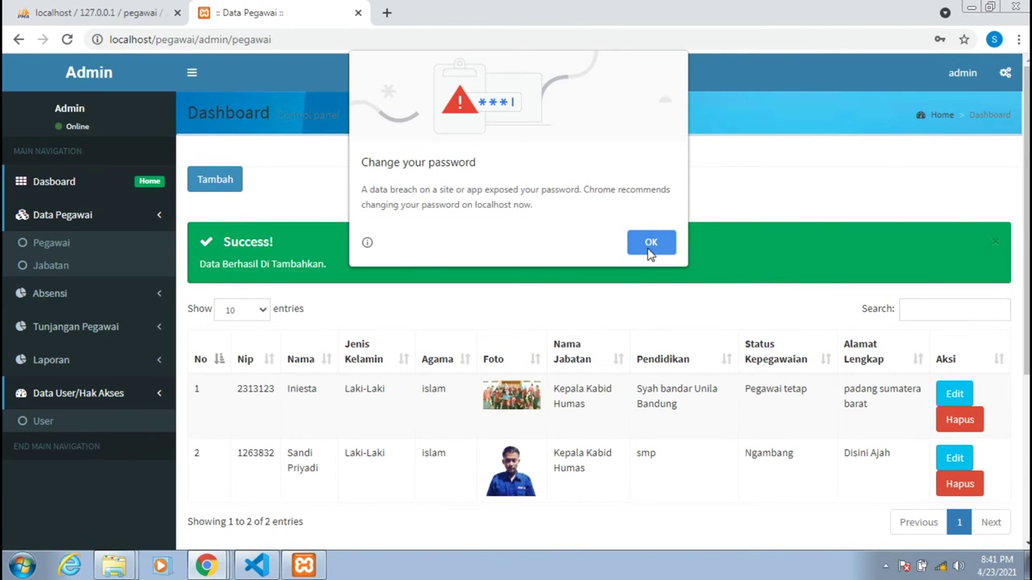
# Dismiss Chrome's password warning and sign out of the admin account.
pyautogui.click(649, 244)
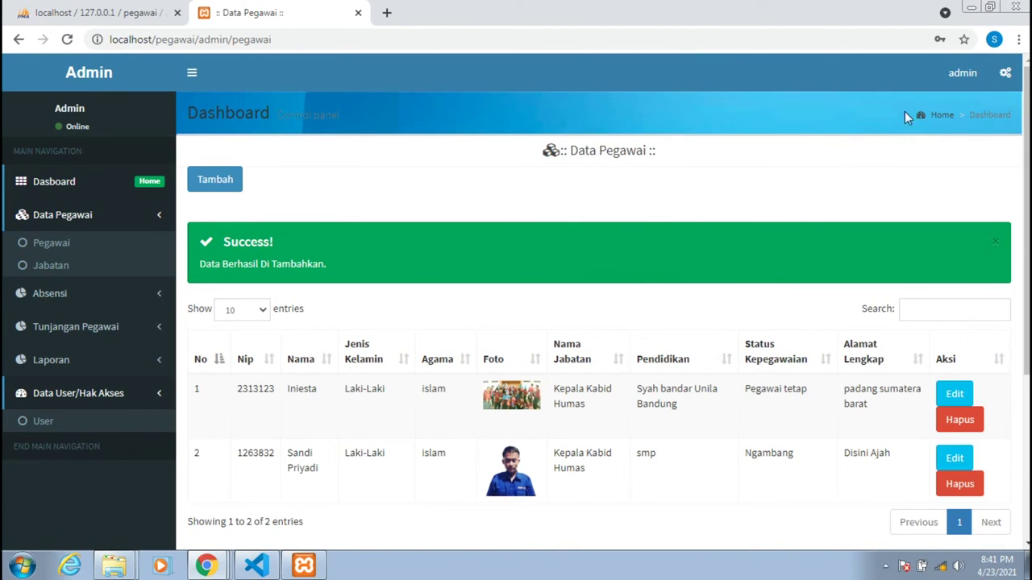
pyautogui.click(958, 81)
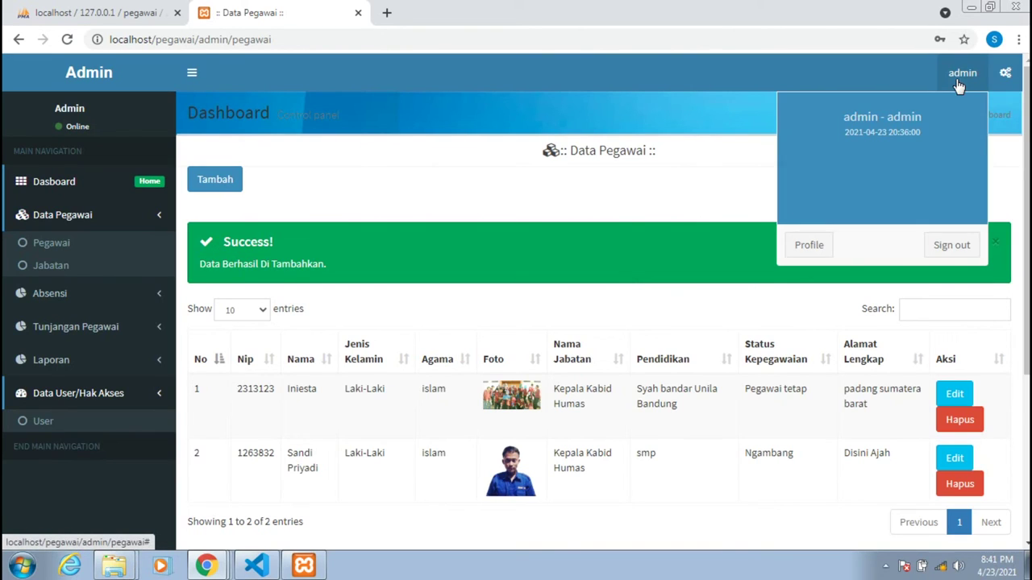
pyautogui.click(952, 247)
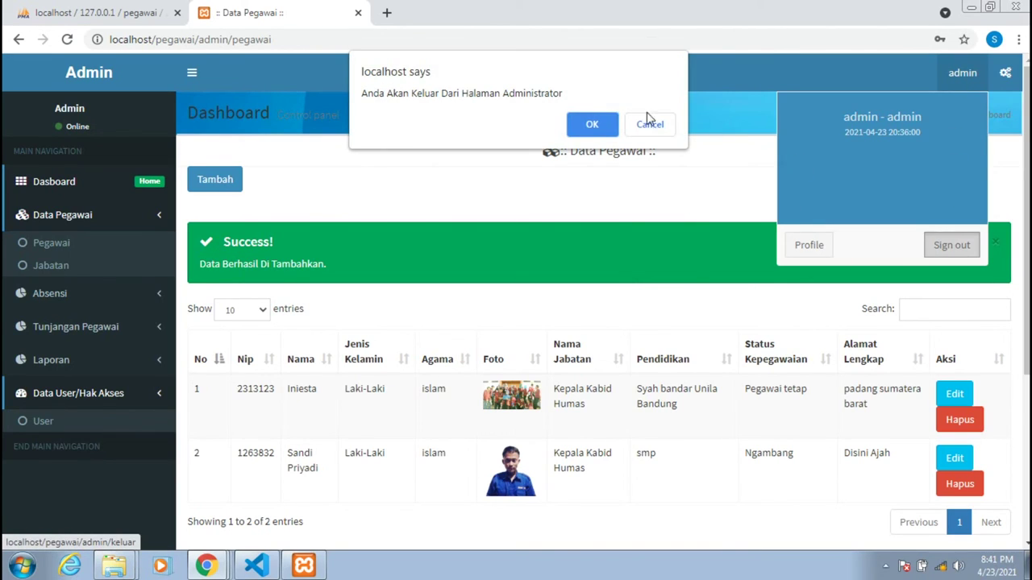
pyautogui.click(591, 126)
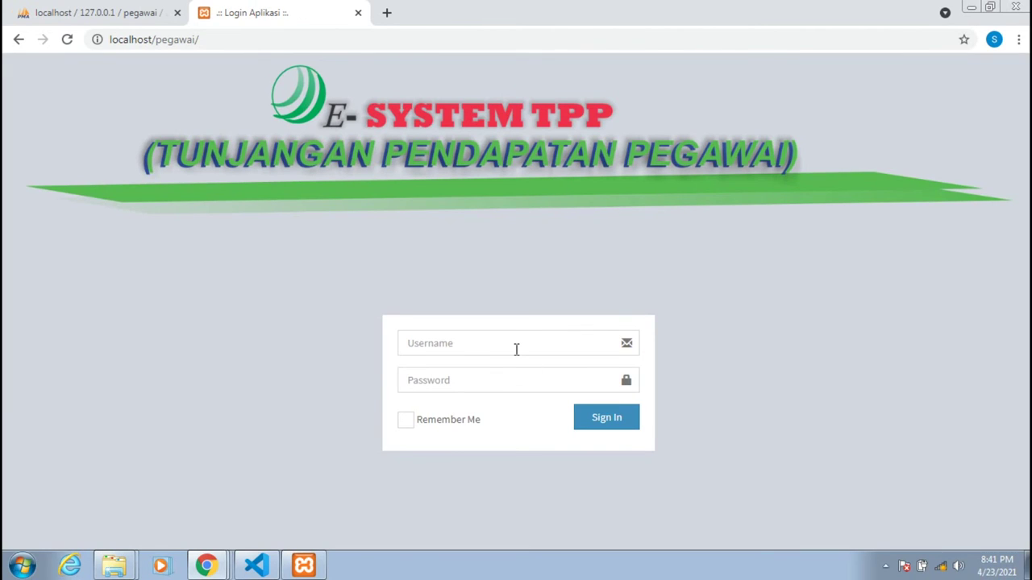
# Log in with the new employee's username and password, dismissing the password popup.
pyautogui.click(515, 349)
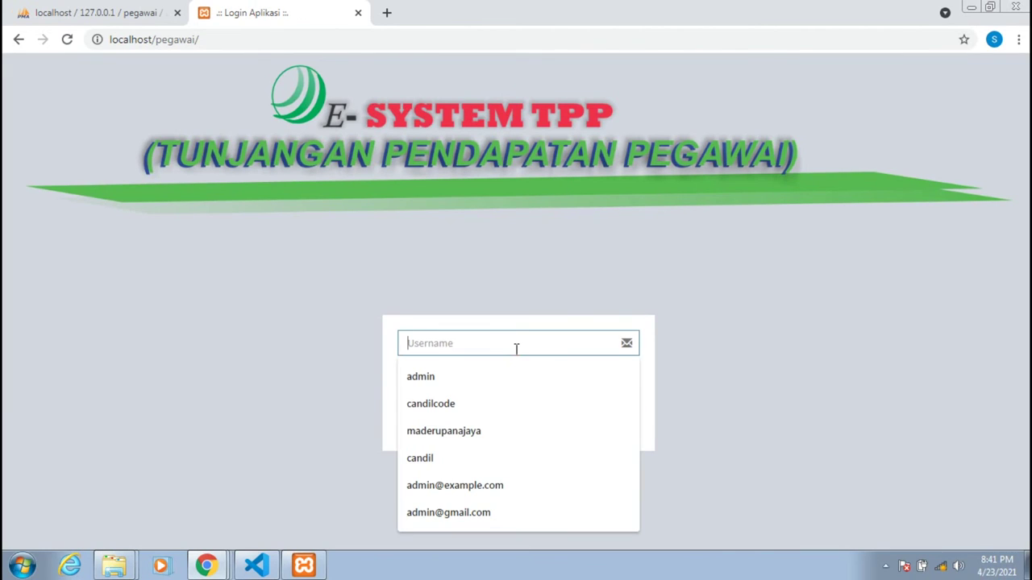
pyautogui.write('candil')
pyautogui.press('Tab')
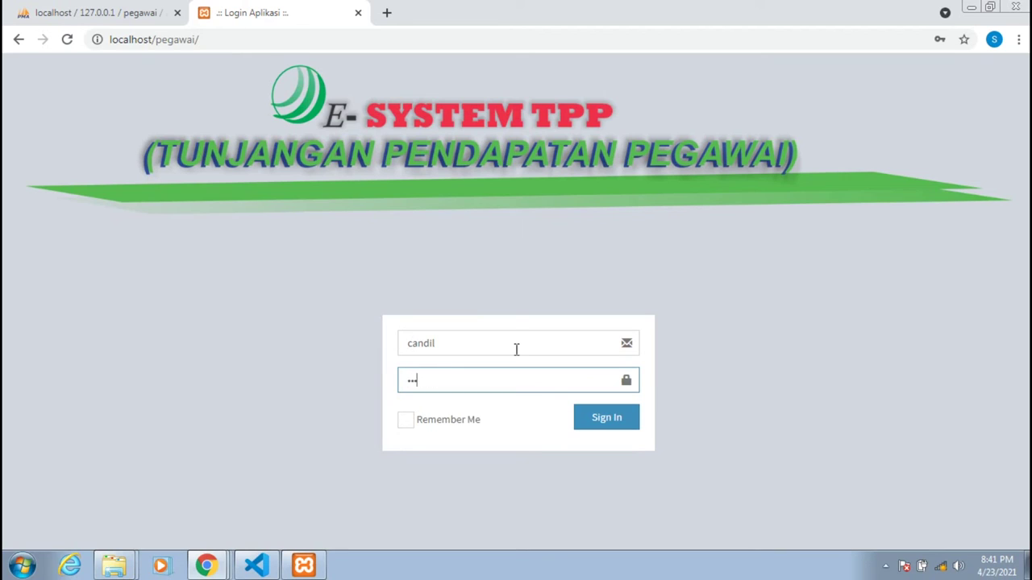
pyautogui.press('Return')
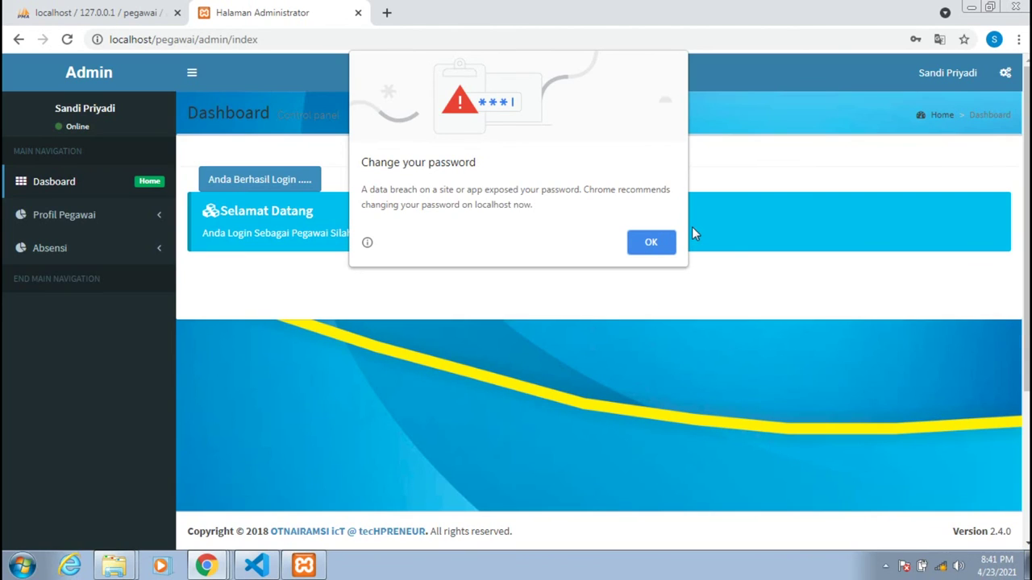
pyautogui.click(654, 243)
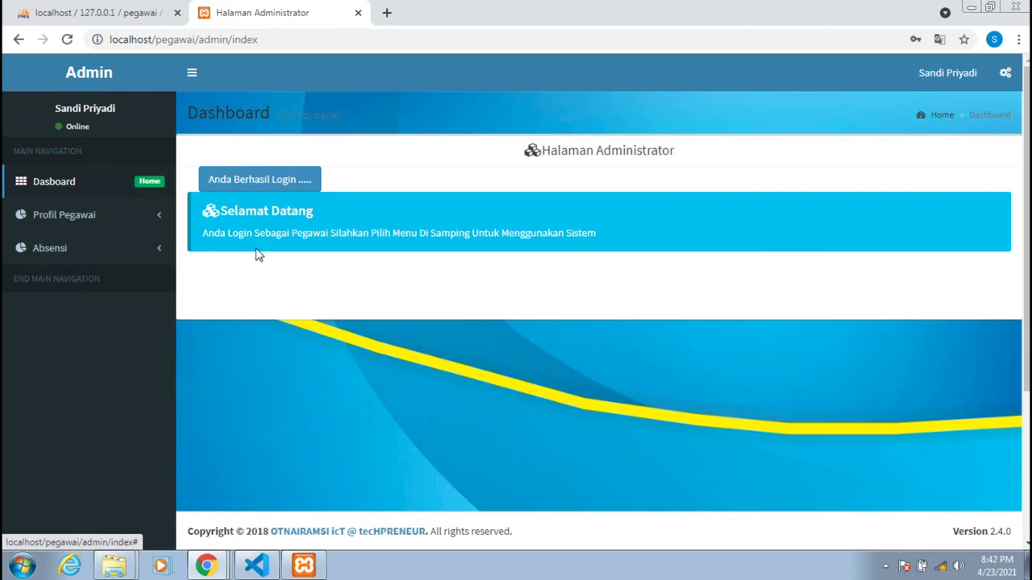
# Go to the Absensi Pegawai attendance page from the Absensi menu.
pyautogui.scroll(-3, 255, 255)
pyautogui.scroll(3, 256, 255)
pyautogui.click(127, 250)
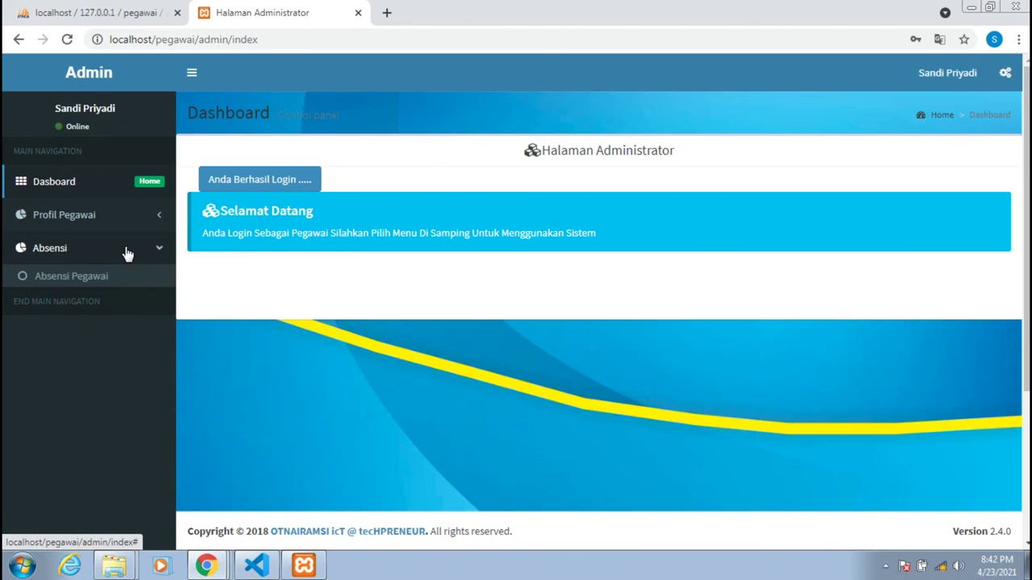
pyautogui.click(71, 278)
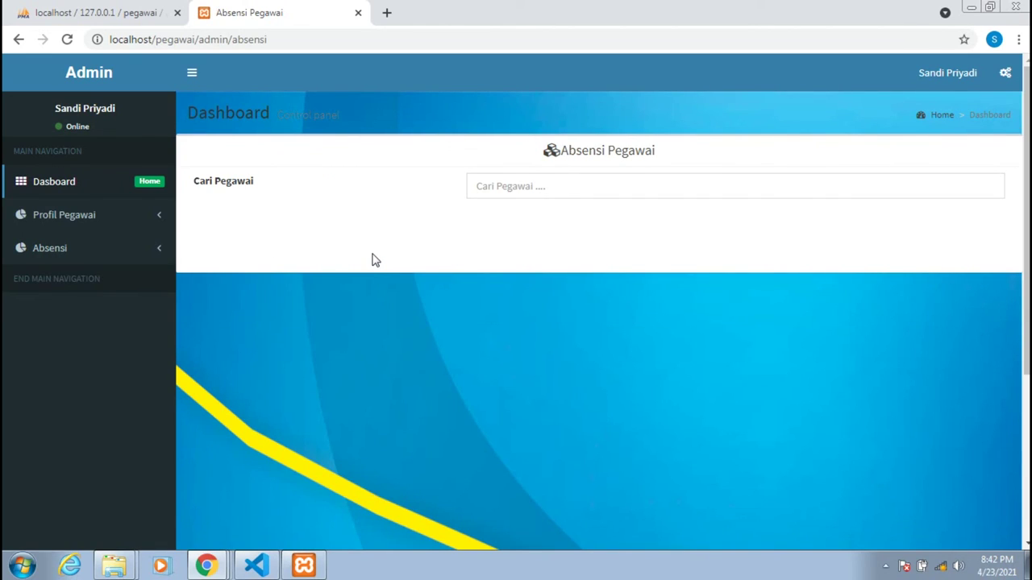
# View the employee's full profile via Profil Pegawai > Lihat Data Profil Lengkap.
pyautogui.scroll(-2, 226, 262)
pyautogui.scroll(2, 186, 254)
pyautogui.click(113, 230)
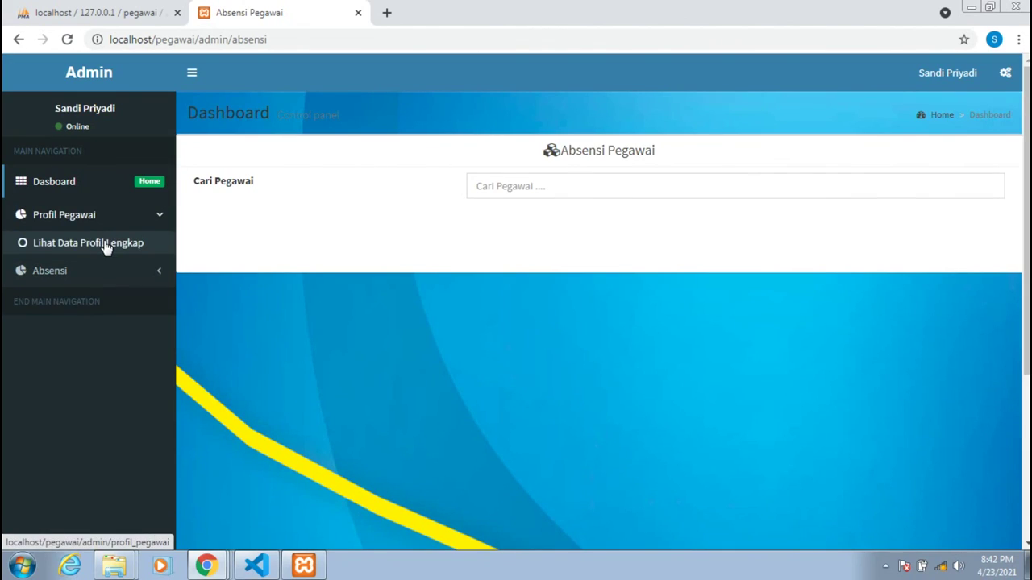
pyautogui.click(106, 244)
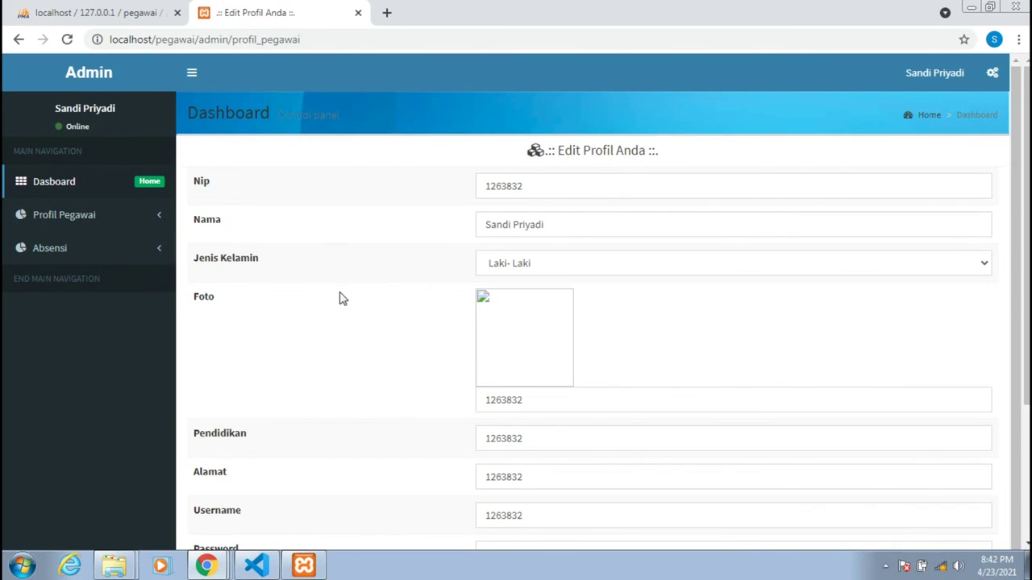
pyautogui.scroll(-1, 326, 299)
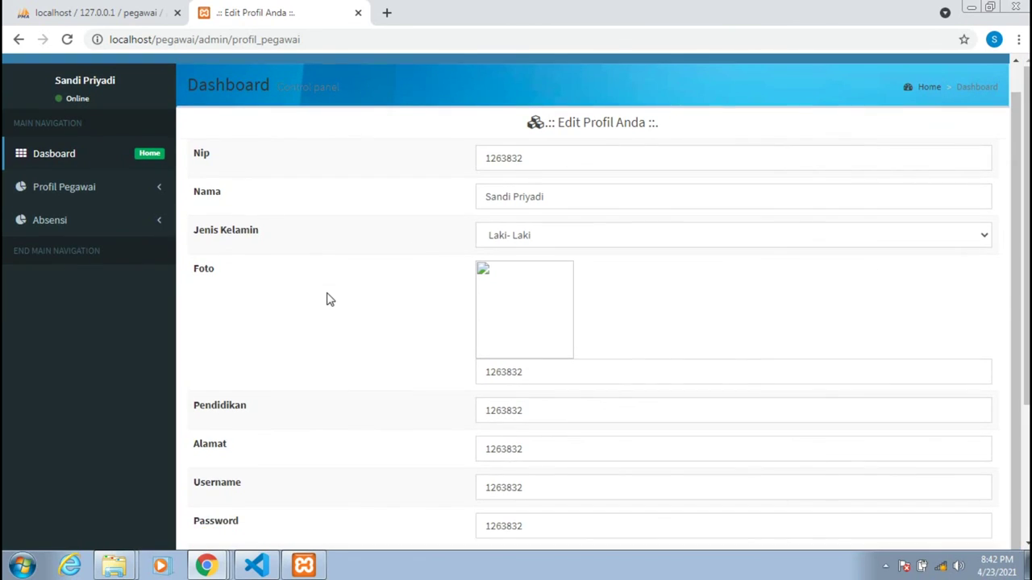
pyautogui.scroll(1, 326, 299)
pyautogui.scroll(-1, 326, 299)
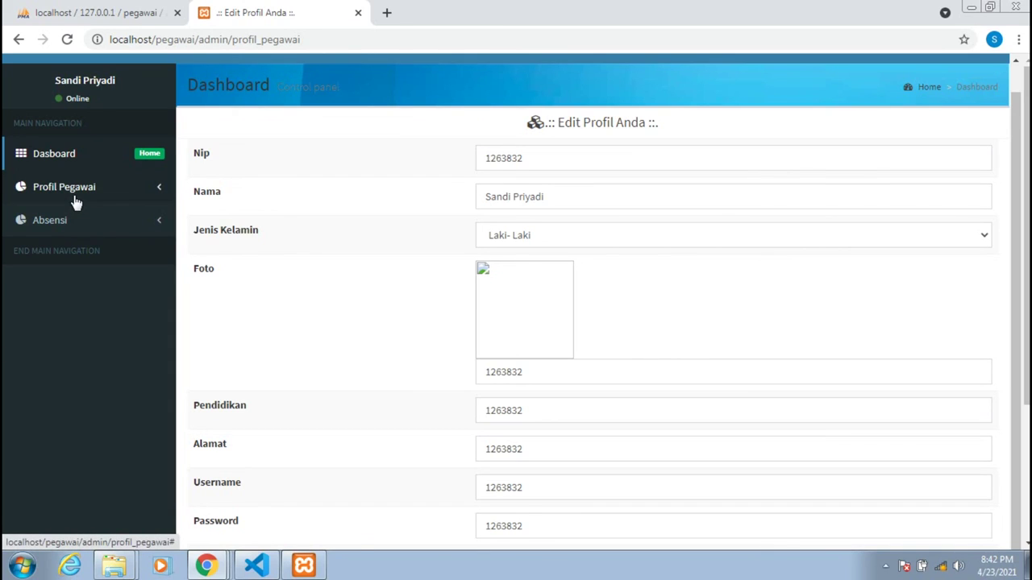
# Return to the Absensi Pegawai page with its empty Cari Pegawai field.
pyautogui.click(72, 220)
pyautogui.scroll(1, 48, 242)
pyautogui.click(61, 248)
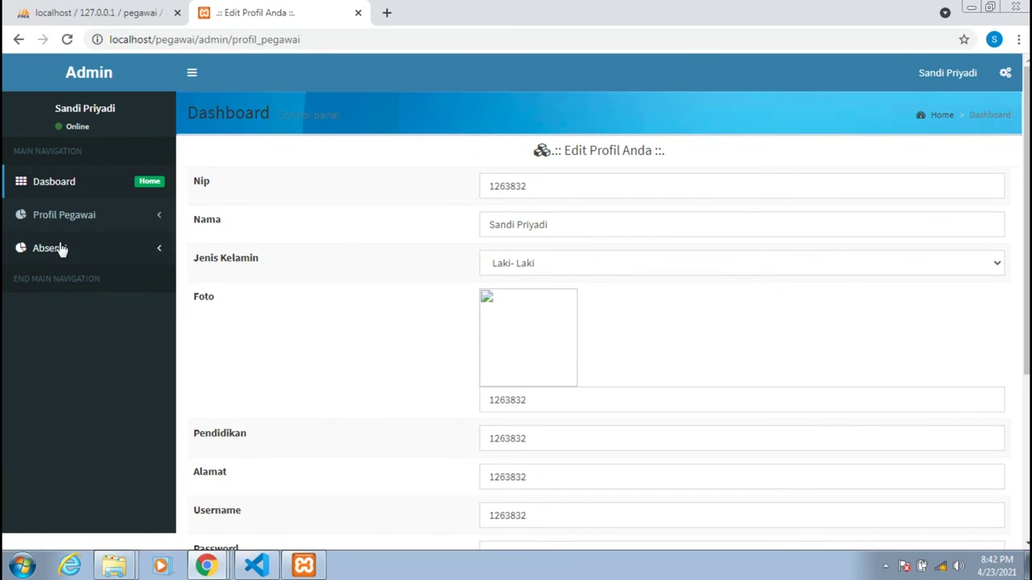
pyautogui.click(60, 247)
pyautogui.click(73, 276)
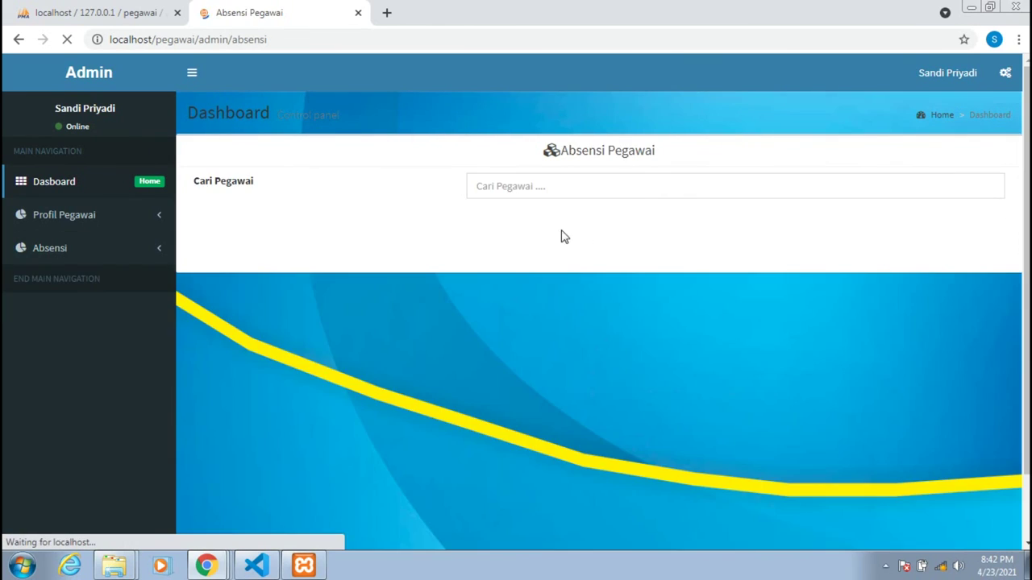
pyautogui.click(553, 194)
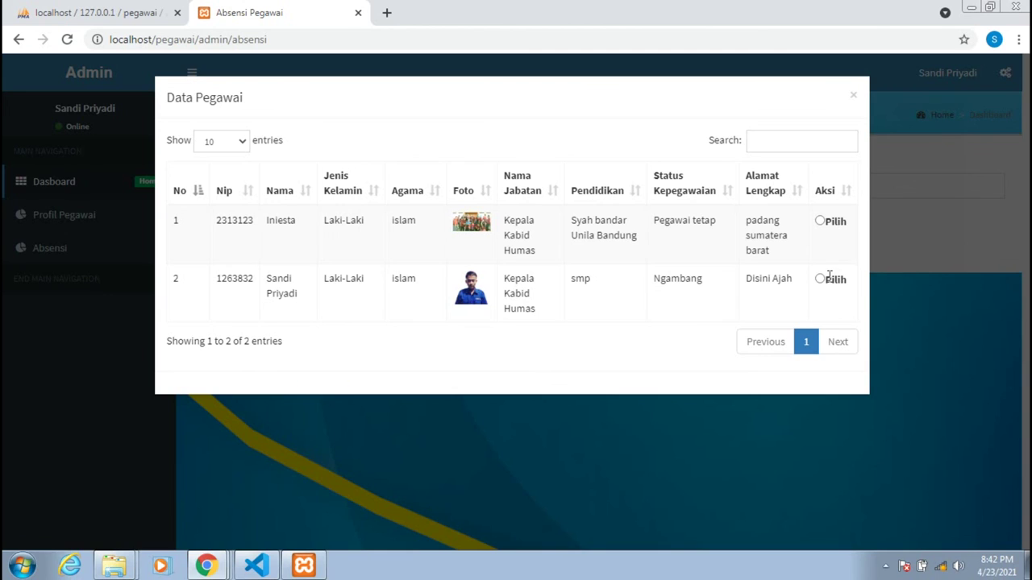
pyautogui.click(819, 280)
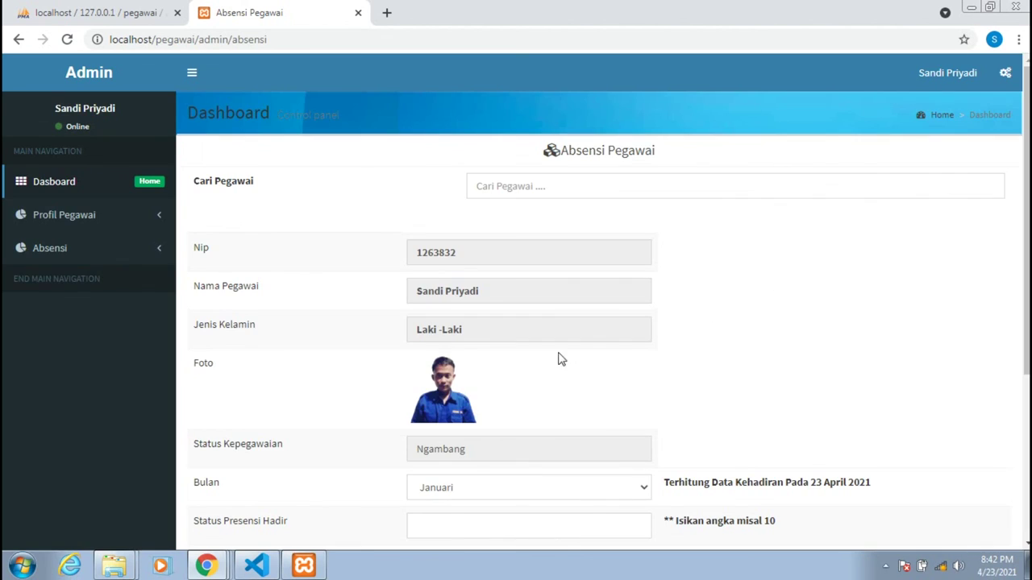
pyautogui.scroll(-3, 444, 349)
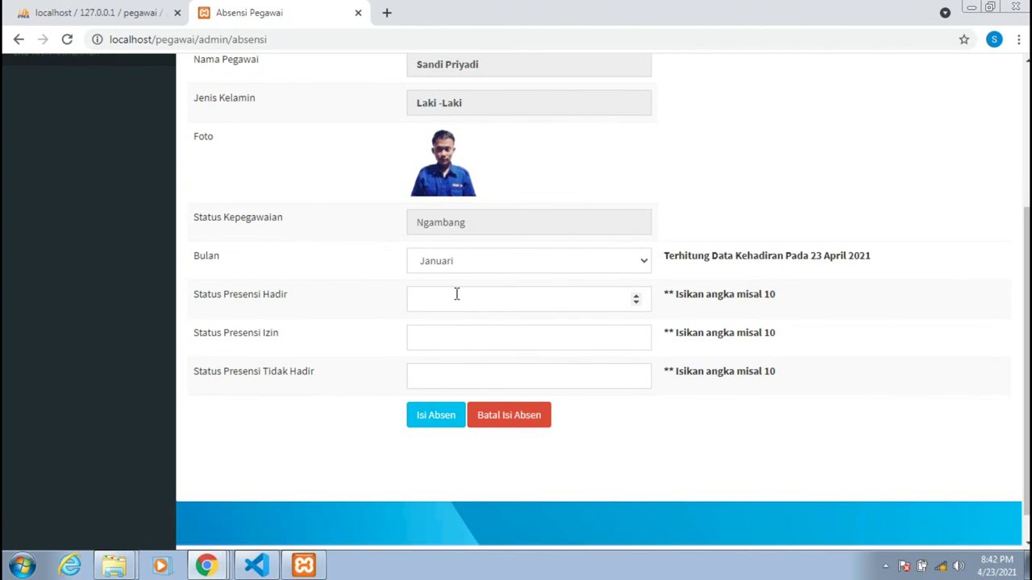
pyautogui.scroll(3, 456, 294)
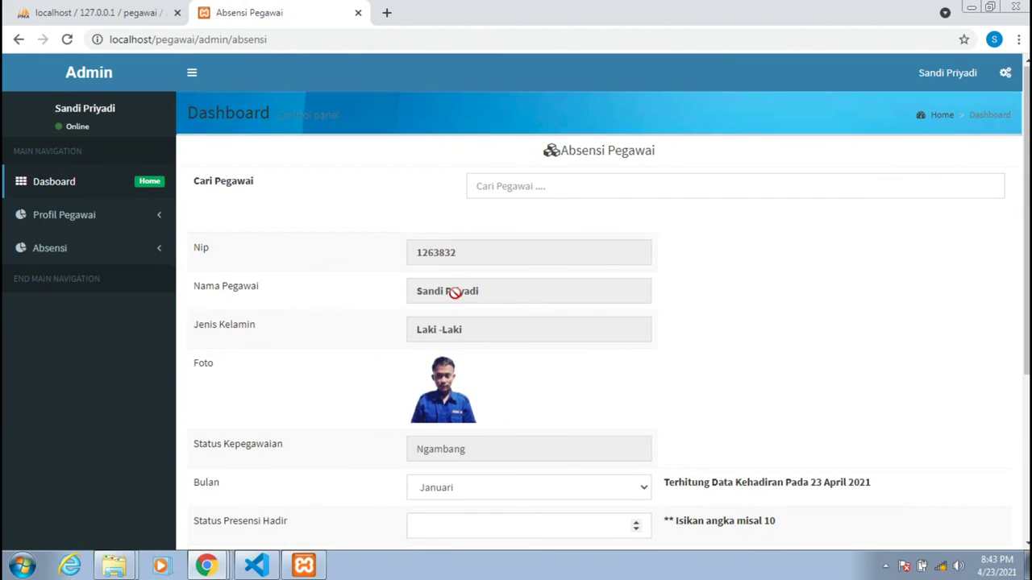
pyautogui.scroll(-3, 456, 294)
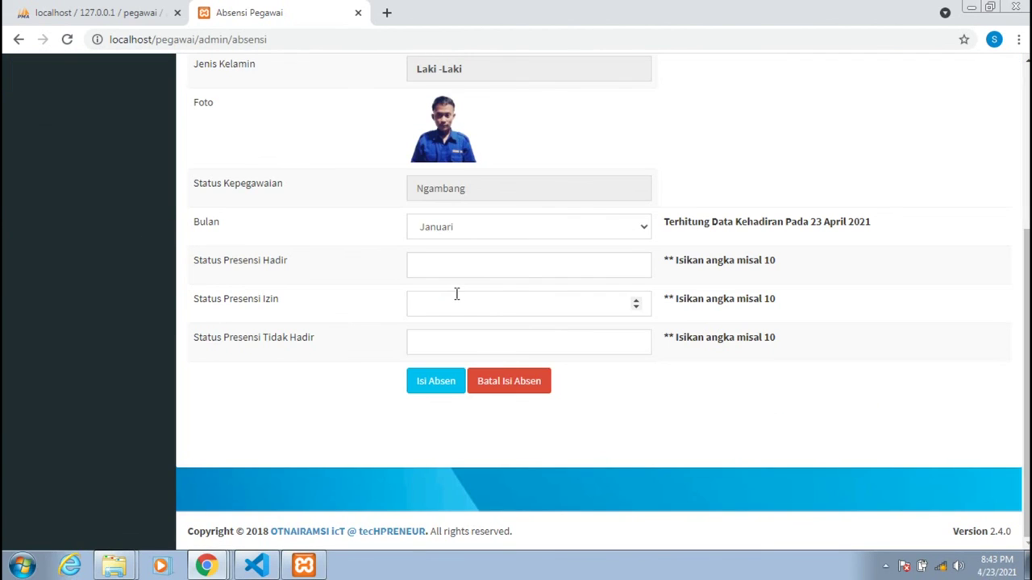
pyautogui.scroll(3, 457, 294)
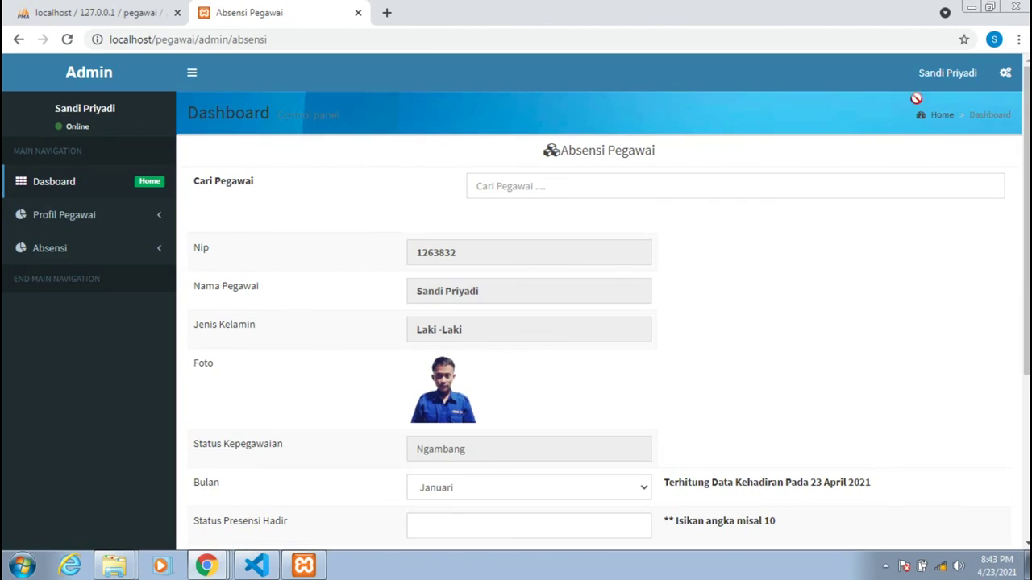
pyautogui.click(63, 180)
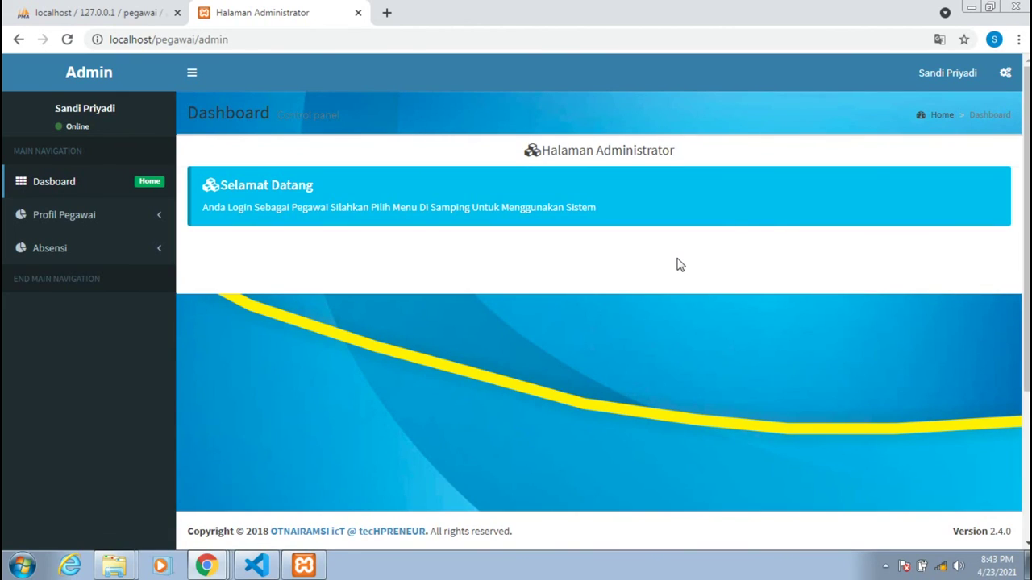
# Sign out of the employee account and confirm leaving.
pyautogui.click(945, 75)
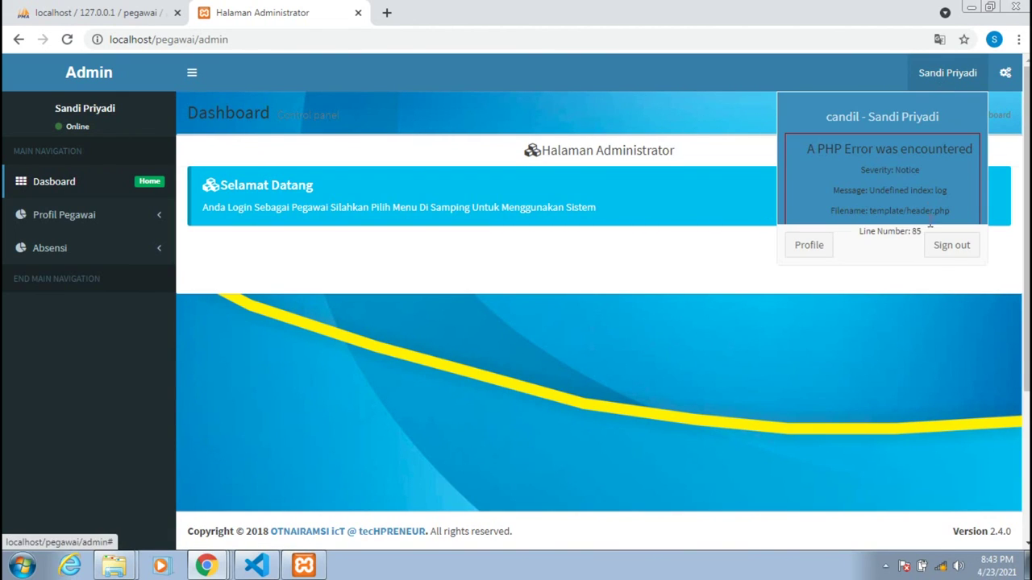
pyautogui.click(938, 252)
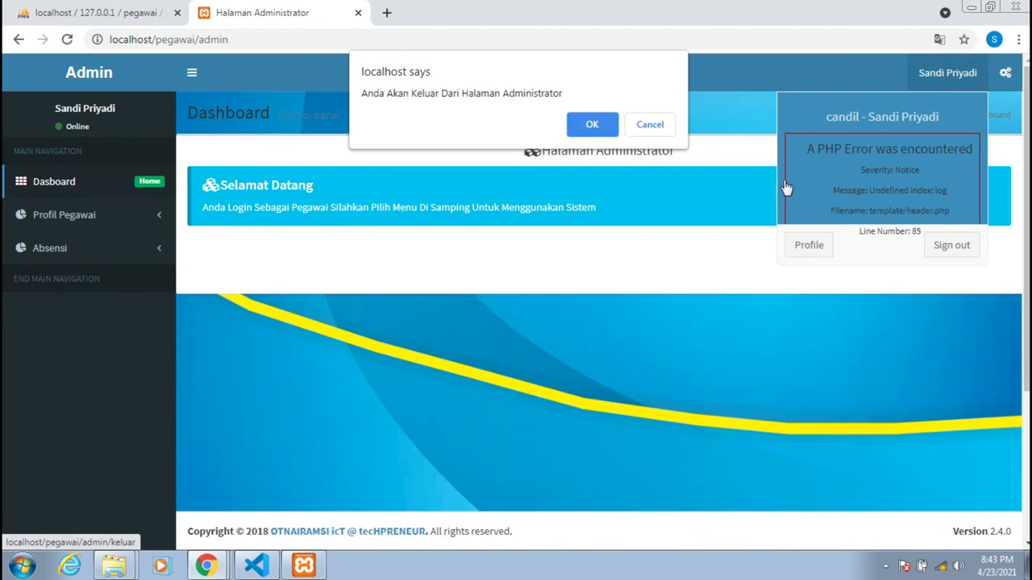
pyautogui.click(585, 123)
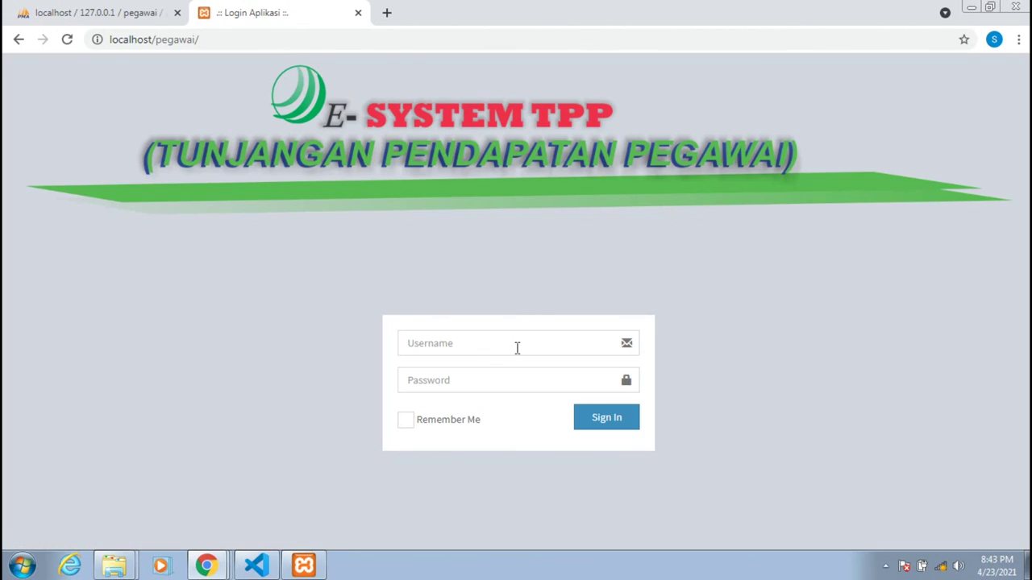
# Log in as admin with the saved username and the account password.
pyautogui.click(517, 347)
pyautogui.click(482, 375)
pyautogui.click(481, 384)
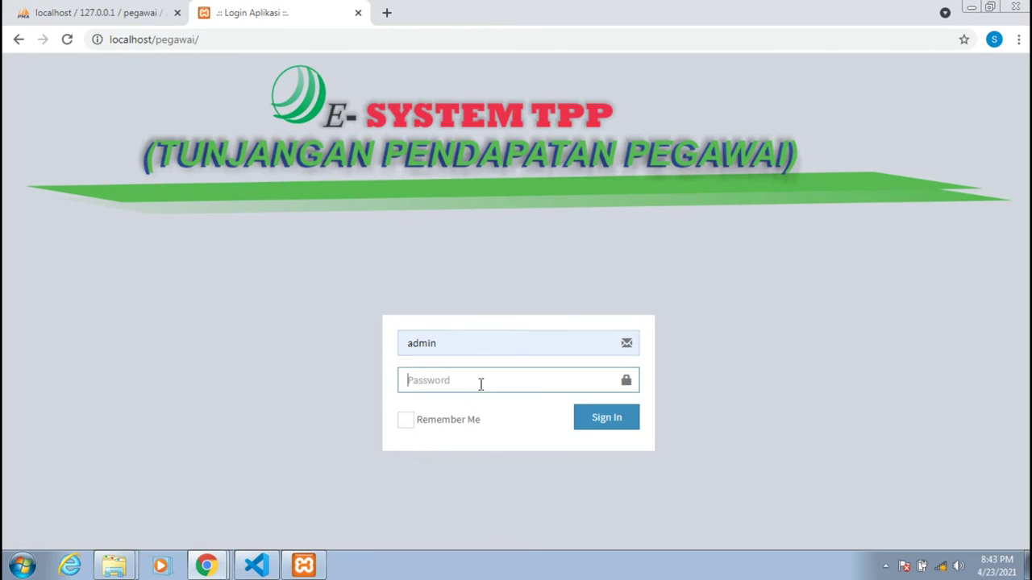
pyautogui.write('a')
pyautogui.press('Return')
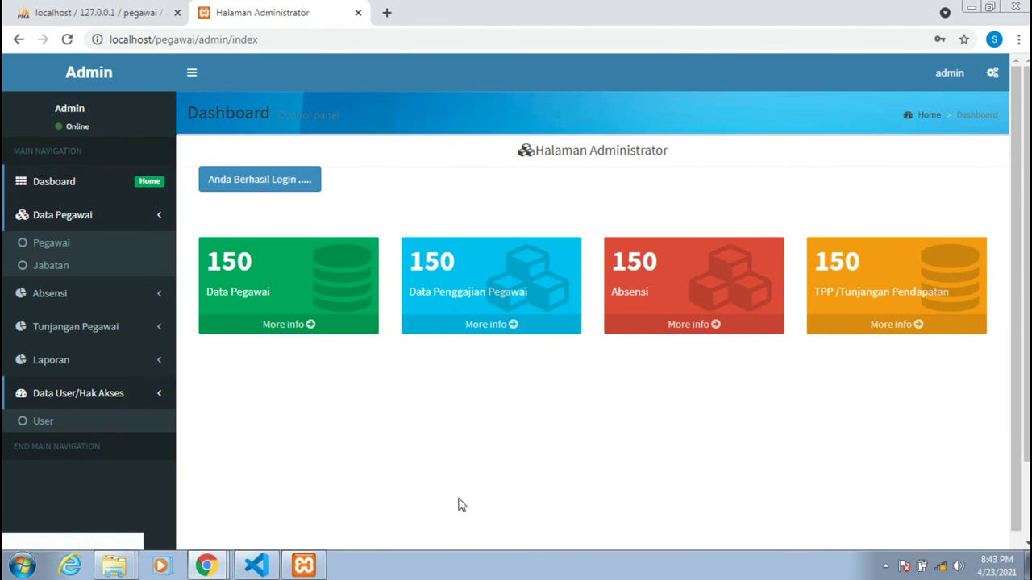
pyautogui.click(652, 258)
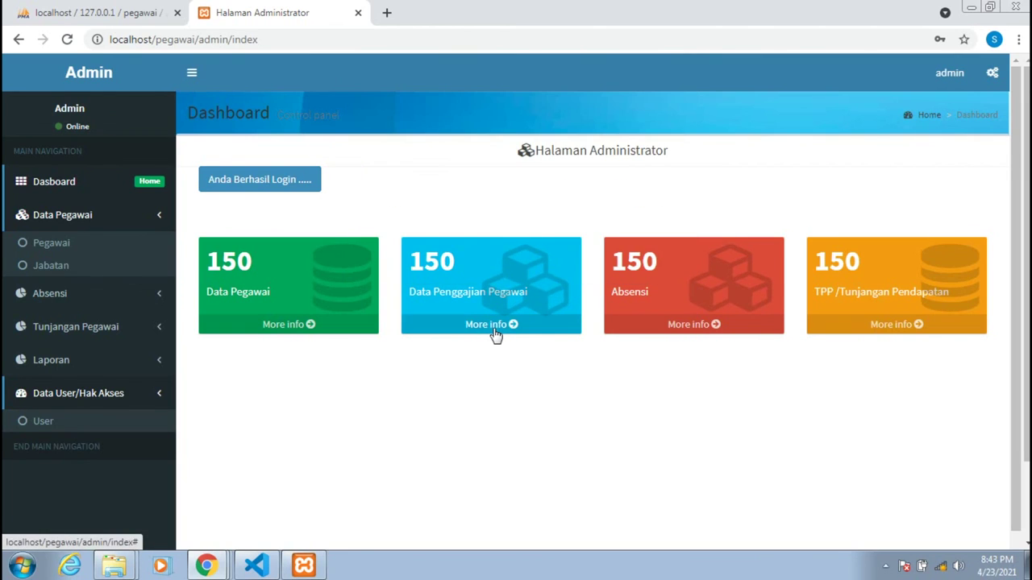